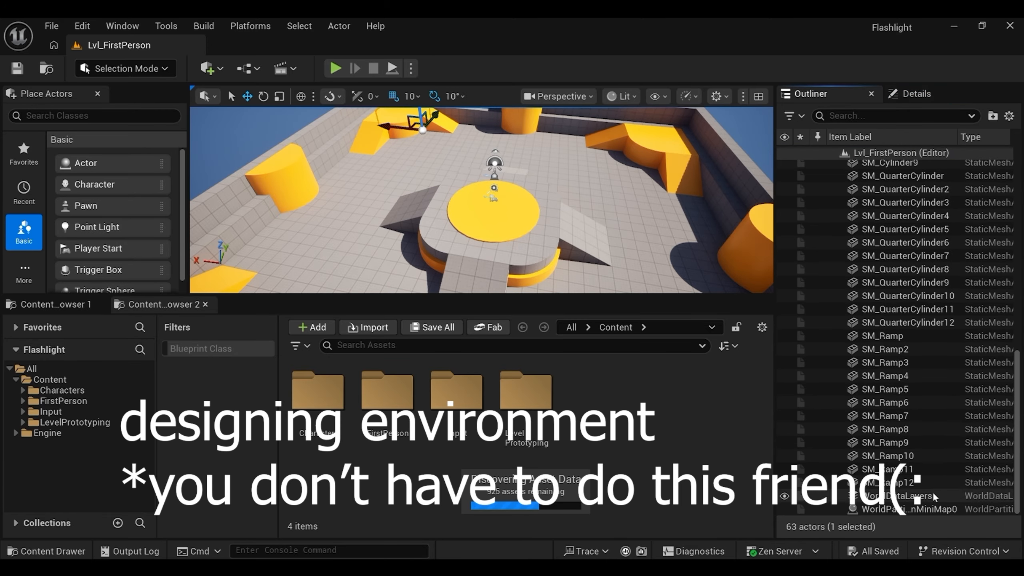
# Step: Delete the selected prototype meshes from the level and scale the remaining floor horizontally
pyautogui.keyDown('shift'); pyautogui.click(937, 482); pyautogui.keyUp('shift')
pyautogui.press('Delete')
pyautogui.click(475, 226)
pyautogui.press('r')
pyautogui.moveTo(423, 227); pyautogui.dragTo(455, 228)
pyautogui.moveTo(564, 194); pyautogui.dragTo(484, 193, button='right')
pyautogui.moveTo(485, 199); pyautogui.dragTo(499, 199)
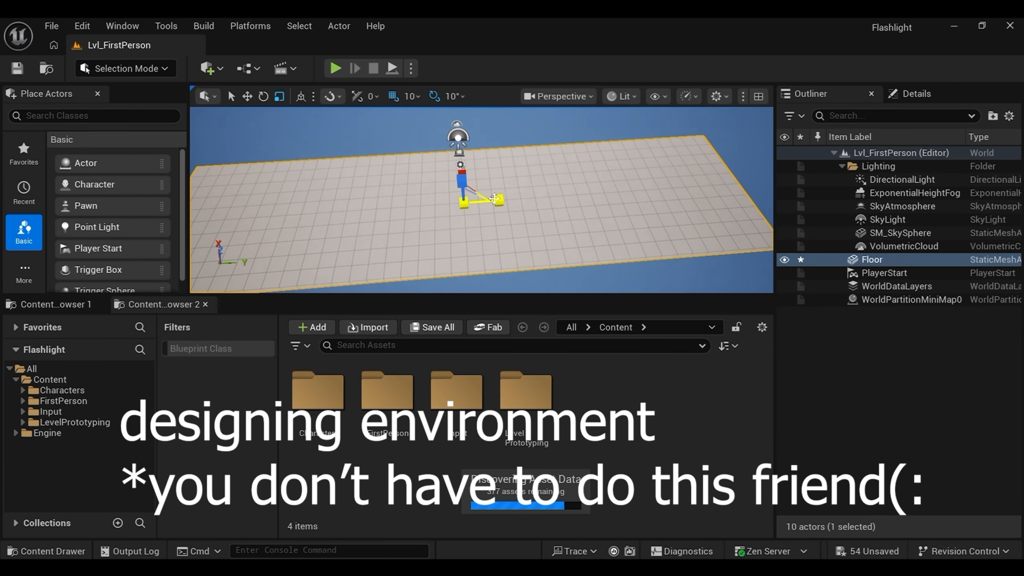
# Step: Duplicate the floor straight up to form a second slab above it, and briefly play-test the level
pyautogui.moveTo(498, 199); pyautogui.dragTo(505, 201, button='right')
pyautogui.press('w')
pyautogui.keyDown('alt'); pyautogui.moveTo(434, 222); pyautogui.dragTo(432, 184); pyautogui.keyUp('alt')
pyautogui.hotkey('alt', 'p')
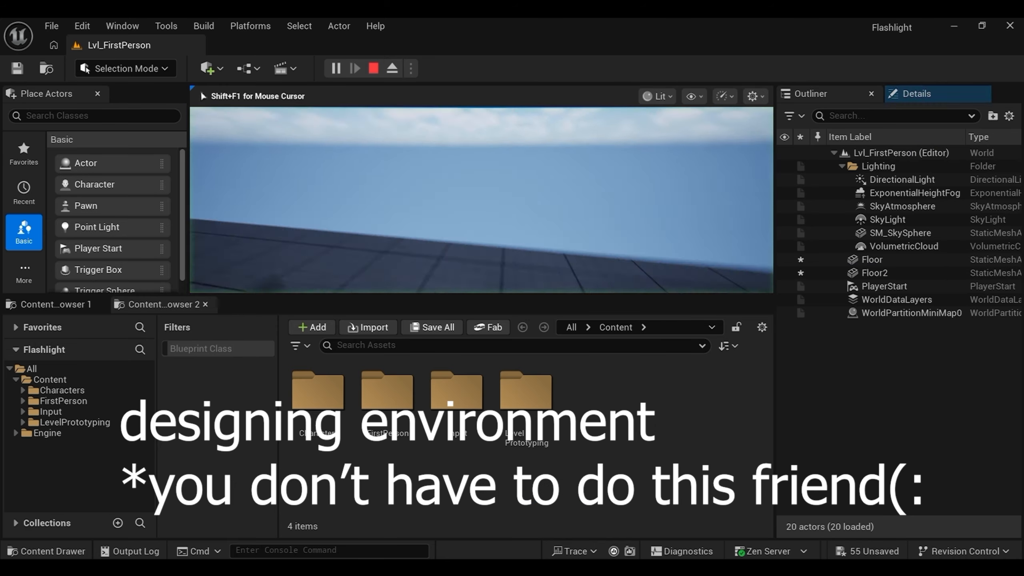
pyautogui.press('Escape')
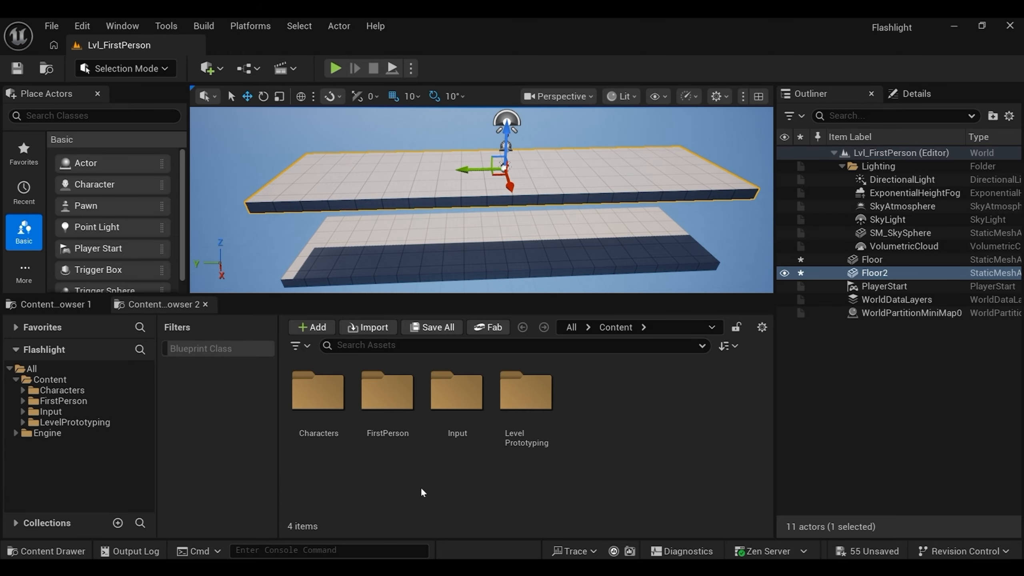
# Step: Create a new folder named Resource in the Content folder and open it
pyautogui.rightClick(606, 439)
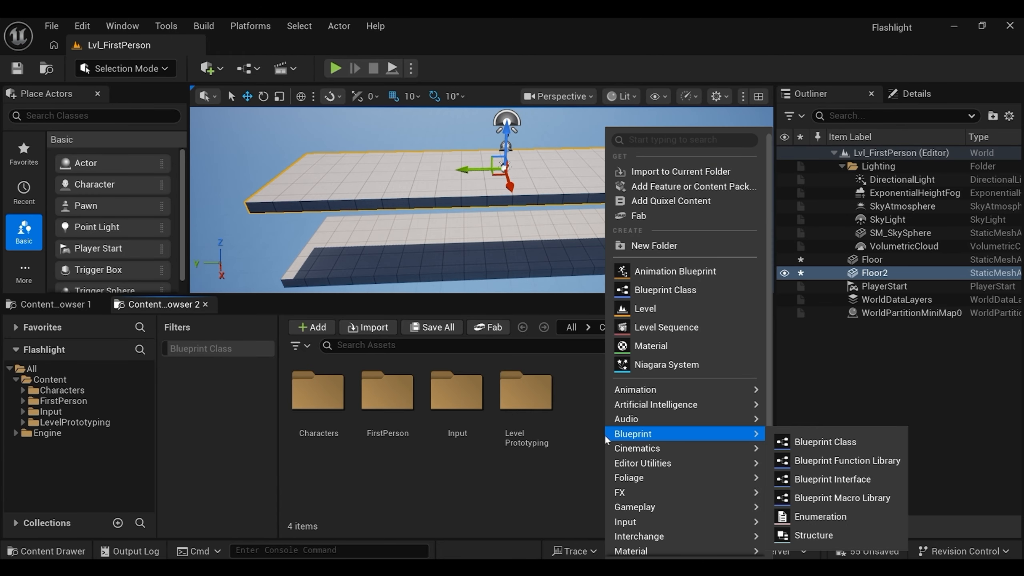
pyautogui.click(653, 246)
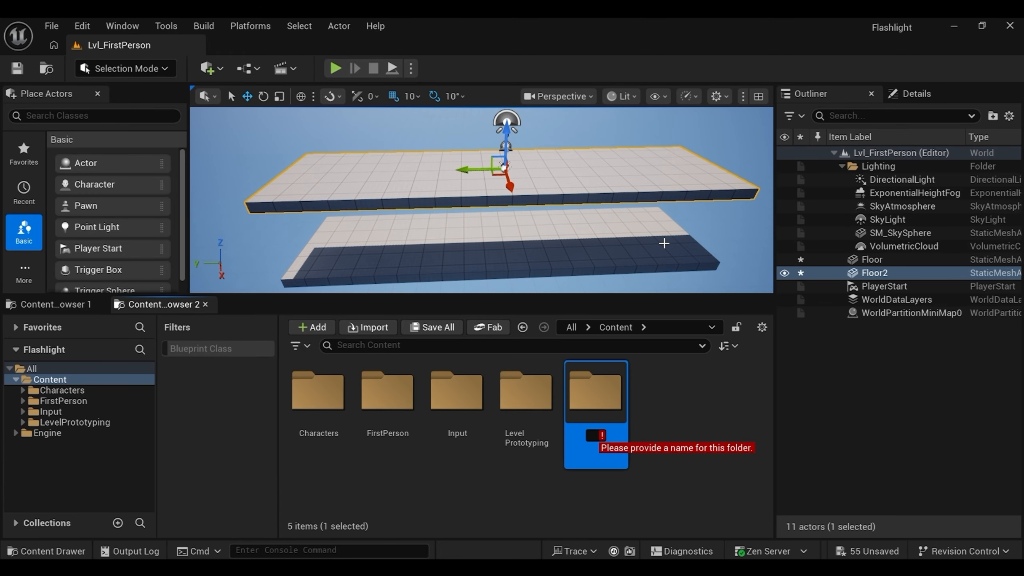
pyautogui.write('Resource')
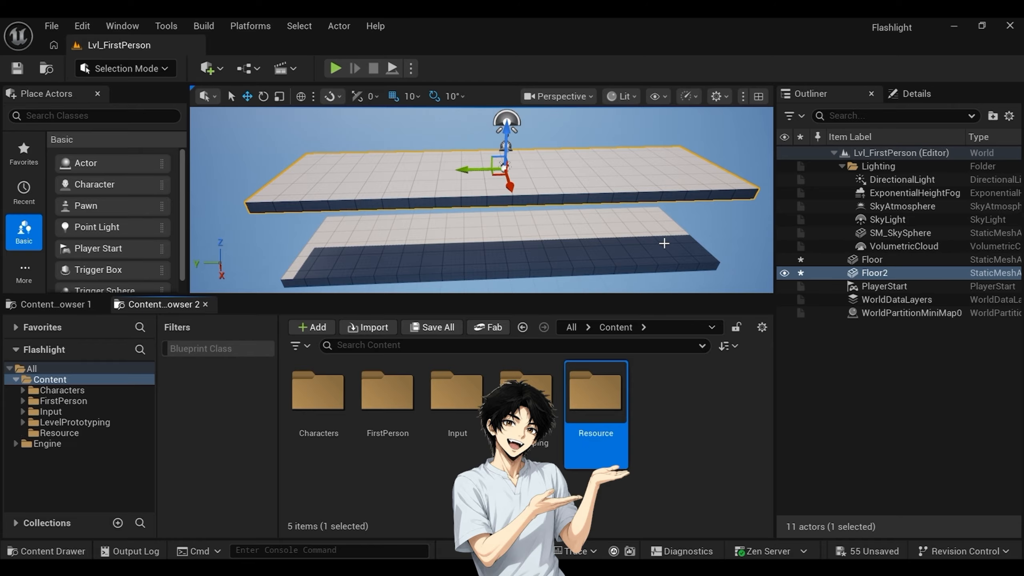
pyautogui.press('Return')
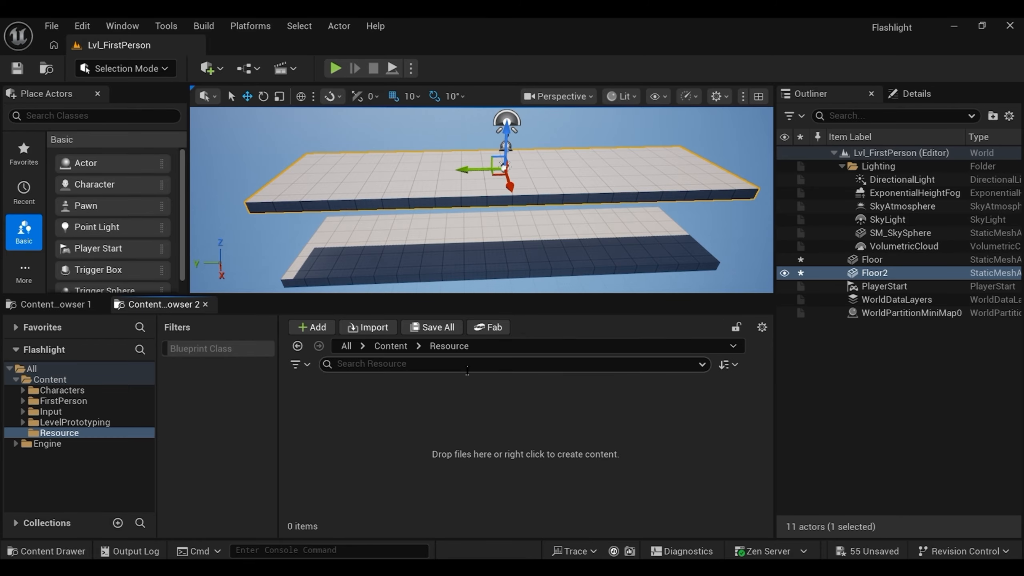
# Step: Create a material named MT_Flashlight in the Resource folder
pyautogui.rightClick(546, 403)
pyautogui.click(584, 350)
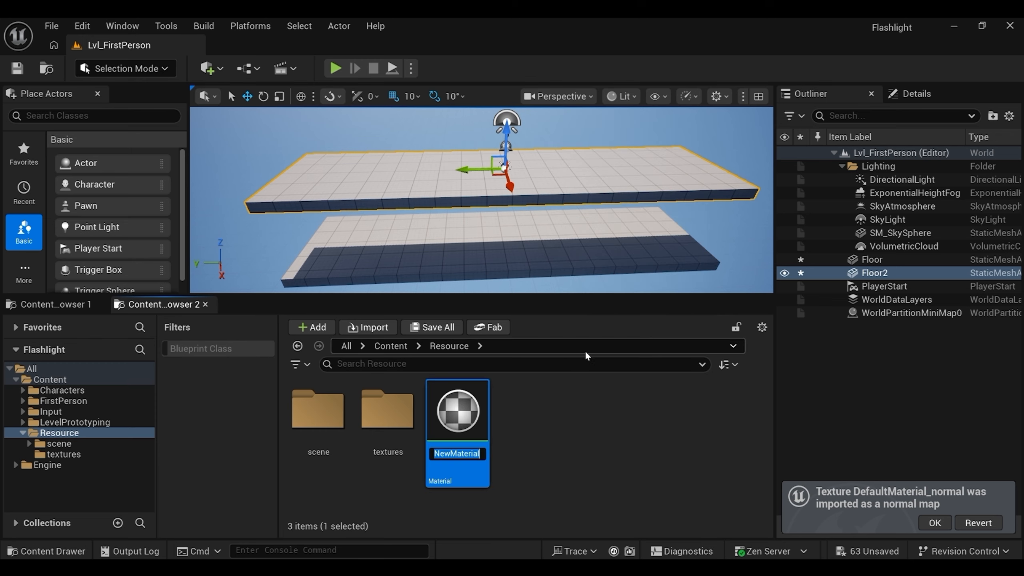
pyautogui.press('BackSpace')
pyautogui.write('MT')
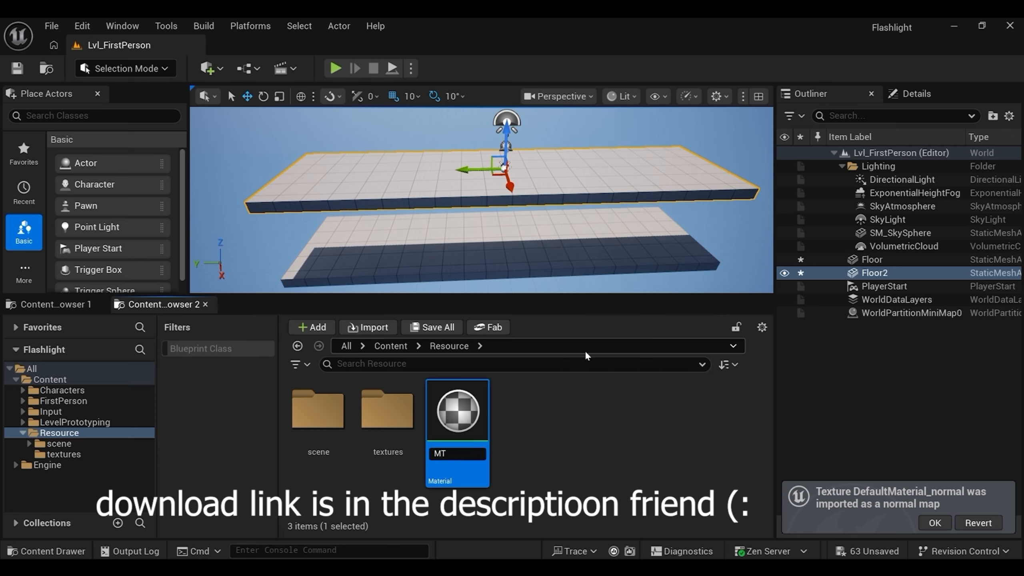
pyautogui.write('_Fl')
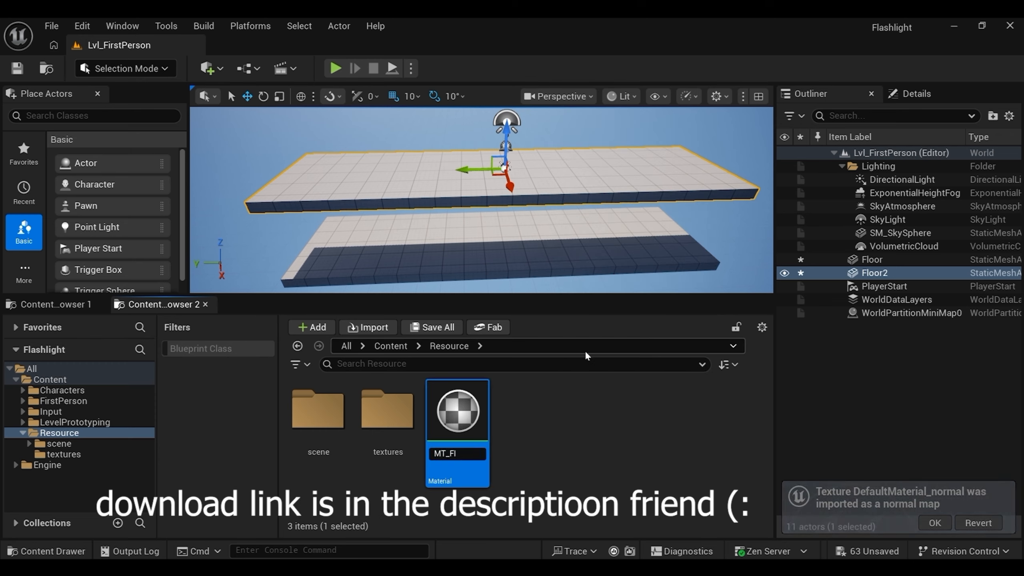
pyautogui.write('ashli')
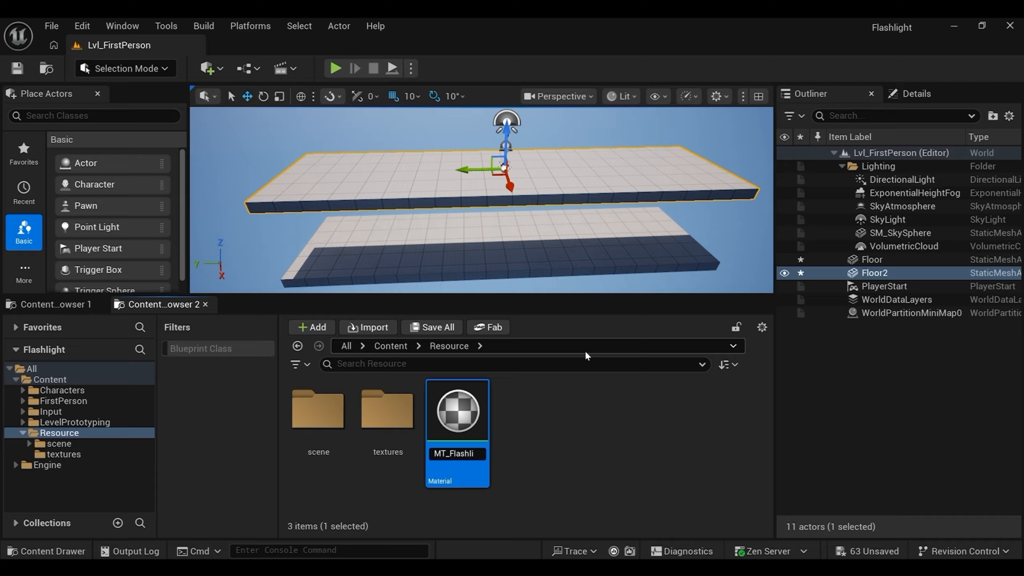
pyautogui.write('ght')
pyautogui.press('Return')
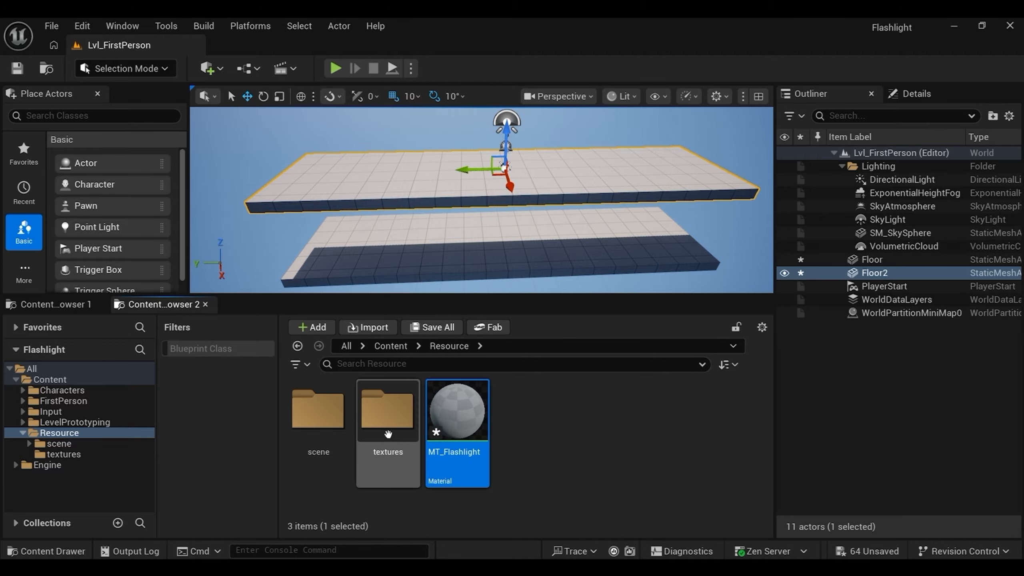
# Step: Examine the base color, metallic roughness and normal textures in the textures folder, then return to the Resource folder
pyautogui.doubleClick(401, 414)
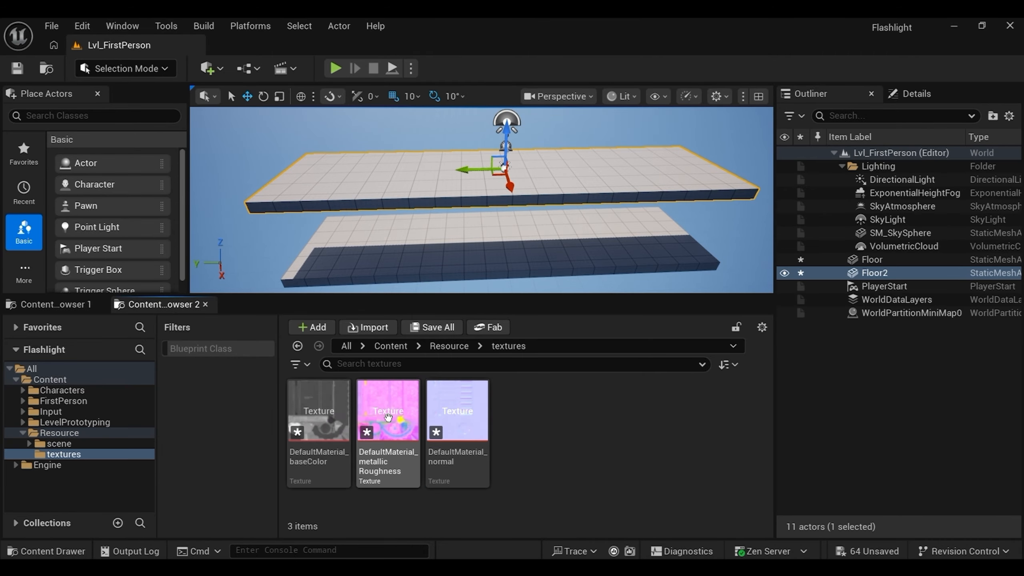
pyautogui.click(464, 447)
pyautogui.click(387, 443)
pyautogui.click(314, 442)
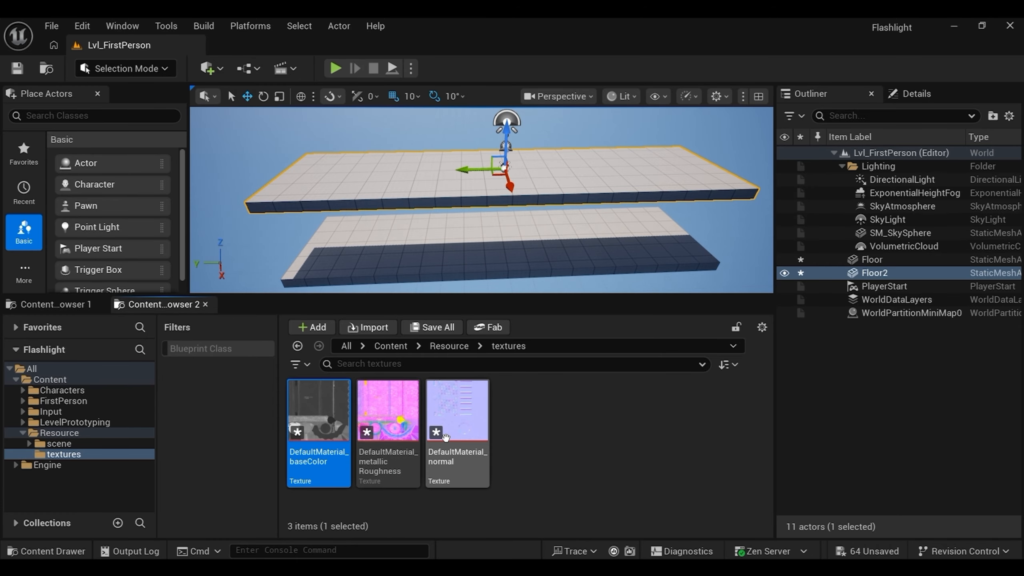
pyautogui.hotkey('ctrl', 'a')
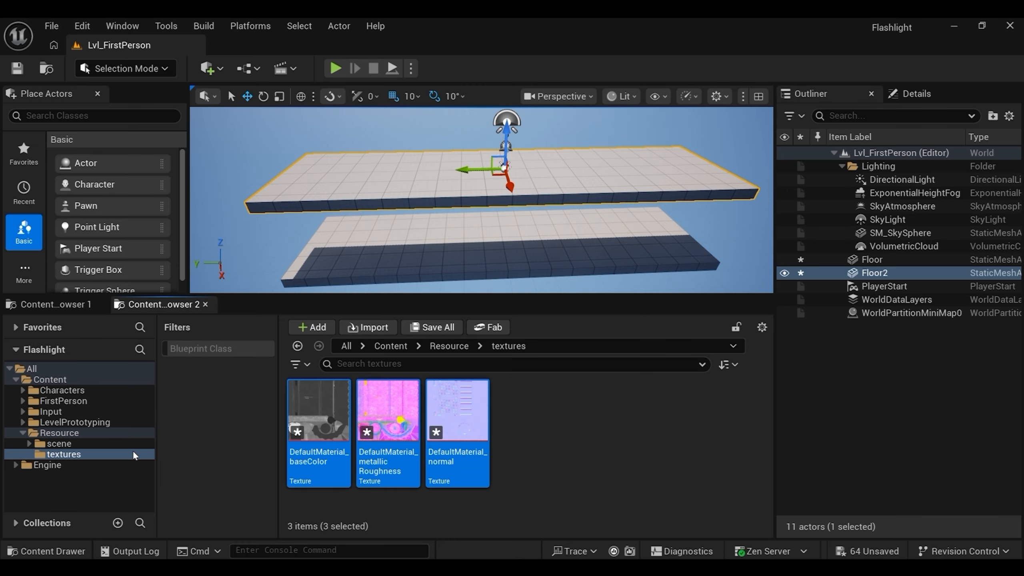
pyautogui.click(92, 434)
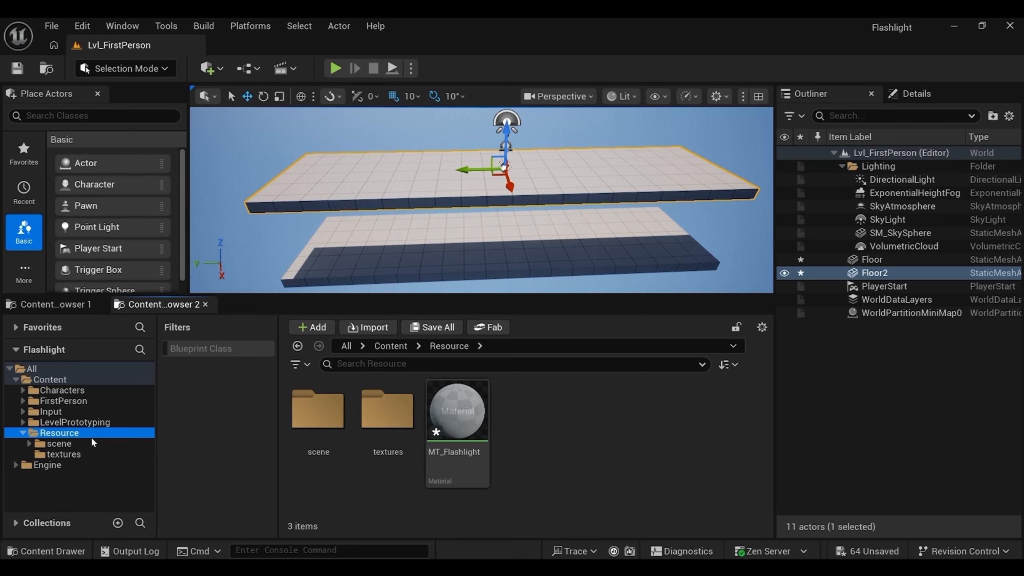
# Step: Open MT_Flashlight, place the DefaultMaterial_baseColor texture in its graph and connect the RGB output to Base Color
pyautogui.doubleClick(449, 422)
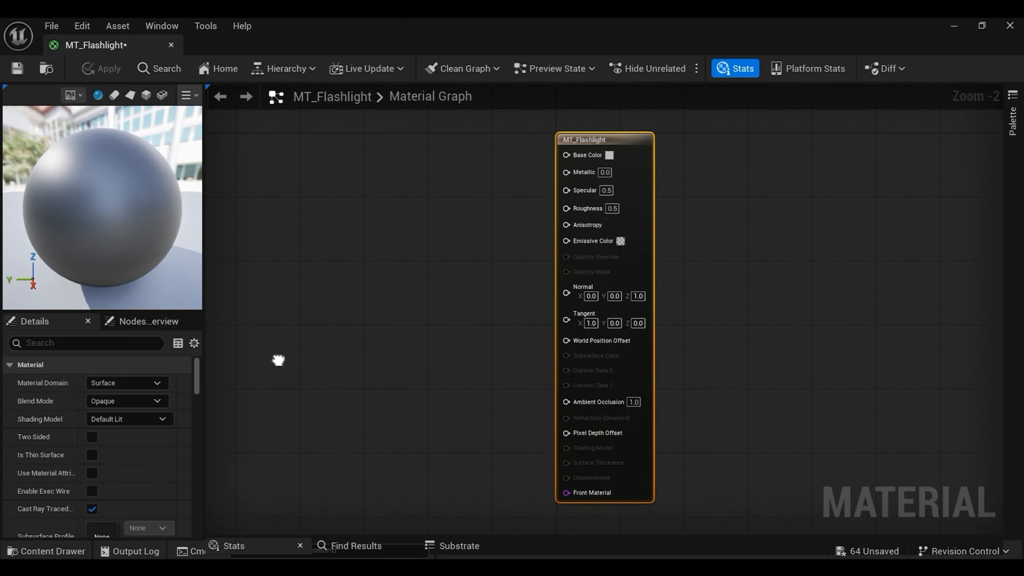
pyautogui.click(48, 550)
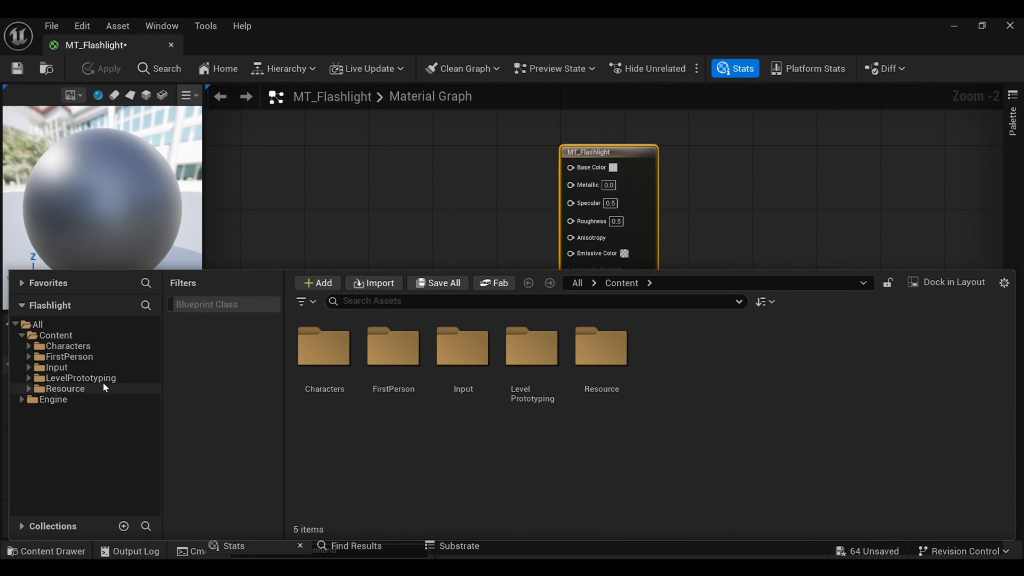
pyautogui.click(99, 387)
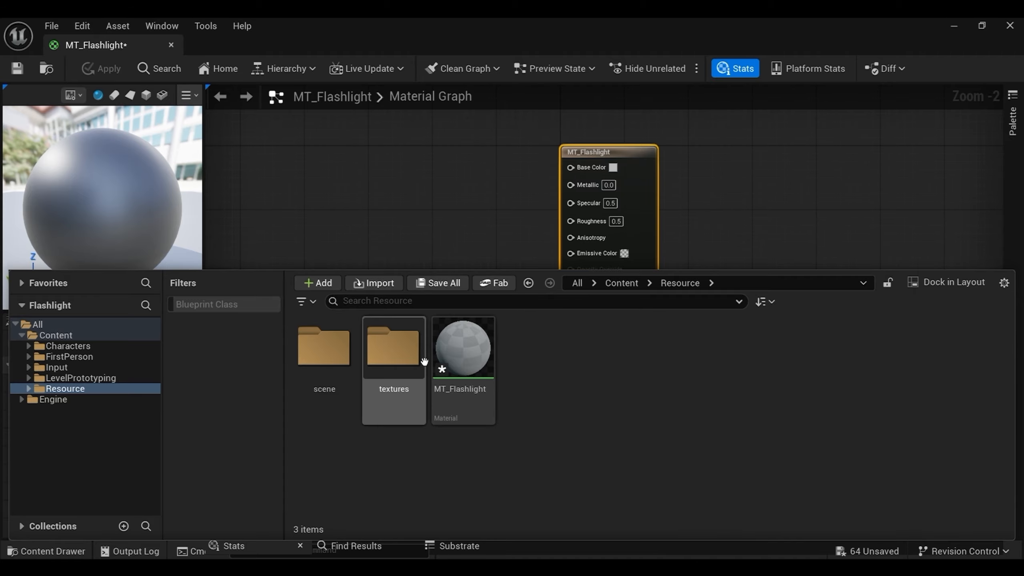
pyautogui.click(394, 359)
pyautogui.doubleClick(393, 359)
pyautogui.click(462, 363)
pyautogui.click(324, 347)
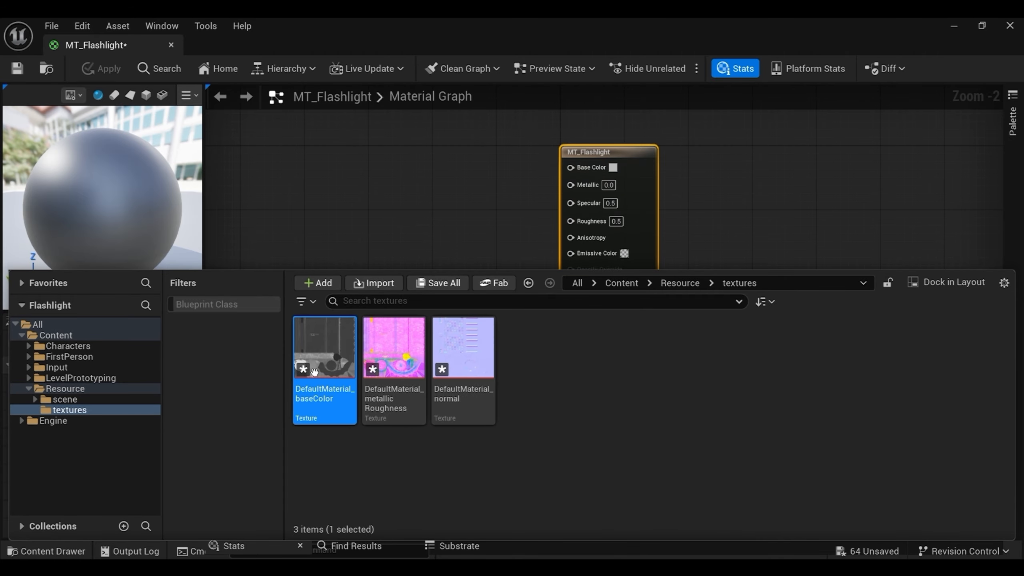
pyautogui.moveTo(324, 346); pyautogui.dragTo(439, 226)
pyautogui.scroll(2, 563, 200)
pyautogui.moveTo(551, 191); pyautogui.dragTo(451, 252)
pyautogui.moveTo(380, 238); pyautogui.dragTo(381, 176)
# Step: Add the DefaultMaterial_metallicRoughness and DefaultMaterial_normal textures to the material graph
pyautogui.click(28, 552)
pyautogui.click(394, 355)
pyautogui.keyDown('ctrl'); pyautogui.click(462, 355); pyautogui.keyUp('ctrl')
pyautogui.moveTo(462, 355); pyautogui.dragTo(325, 305)
# Step: Connect the metallicRoughness RGB output to Roughness and the normal RGB output to Normal, then apply the material and close its editor
pyautogui.moveTo(372, 306); pyautogui.dragTo(557, 195)
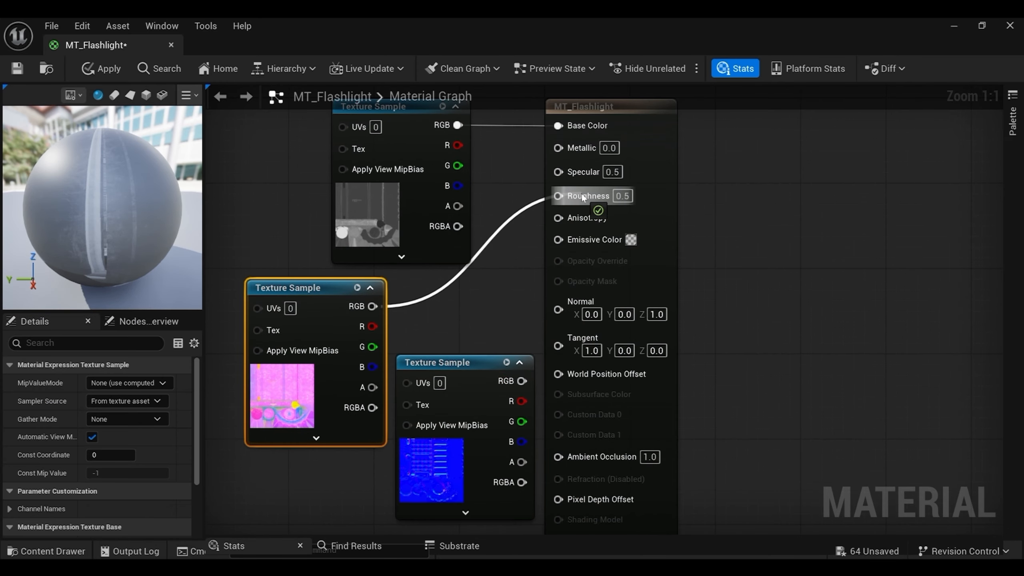
pyautogui.moveTo(522, 380); pyautogui.dragTo(559, 306)
pyautogui.click(85, 69)
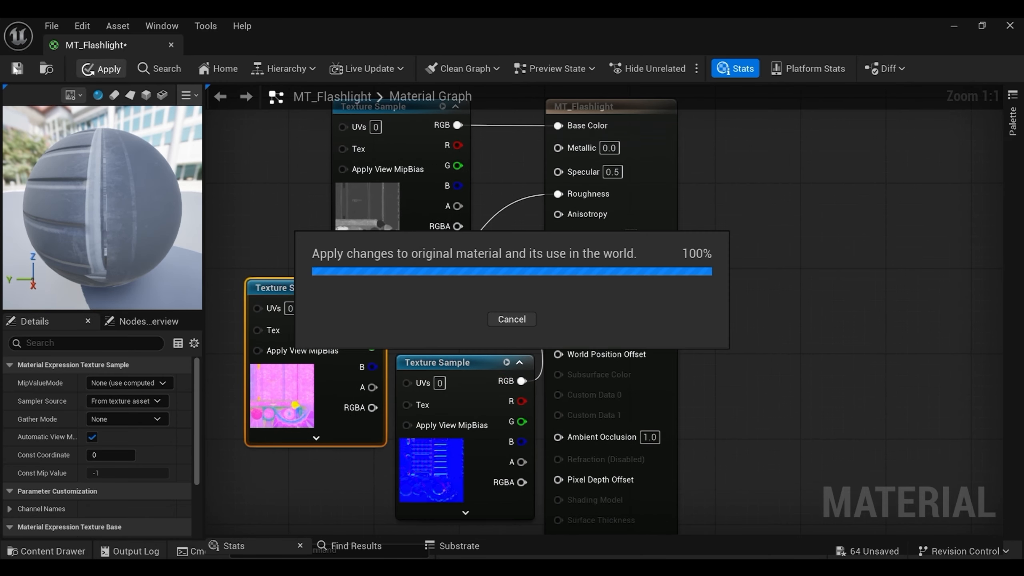
pyautogui.click(171, 45)
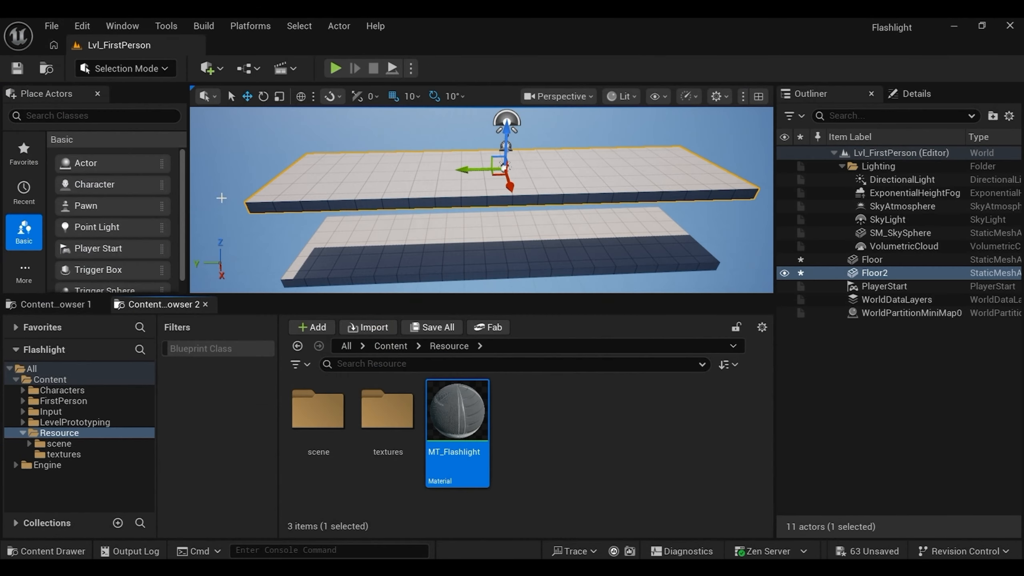
# Step: Open the scene static mesh from Resource/scene/StaticMeshes, save it and close its editor
pyautogui.doubleClick(333, 437)
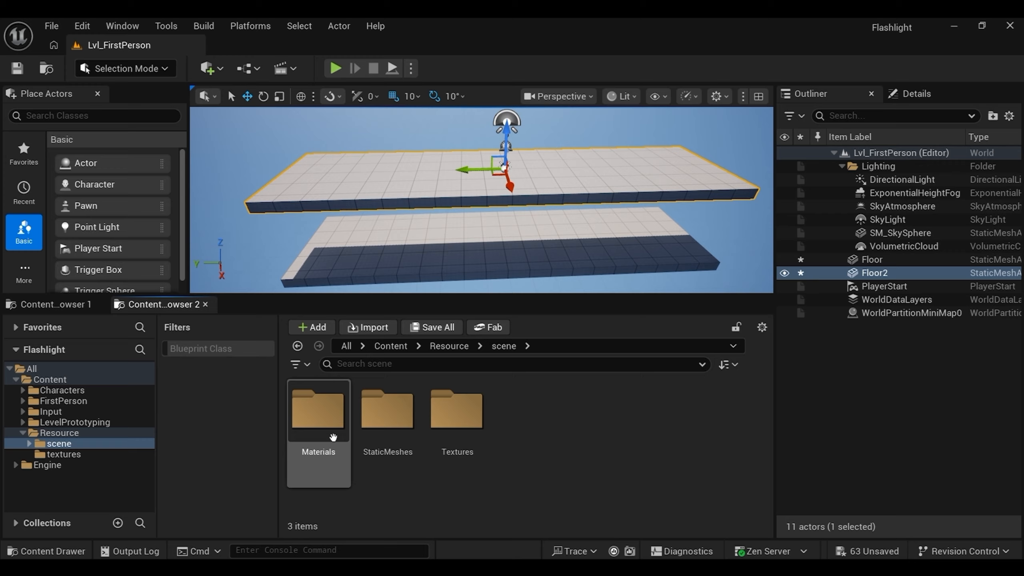
pyautogui.doubleClick(392, 424)
pyautogui.click(322, 415)
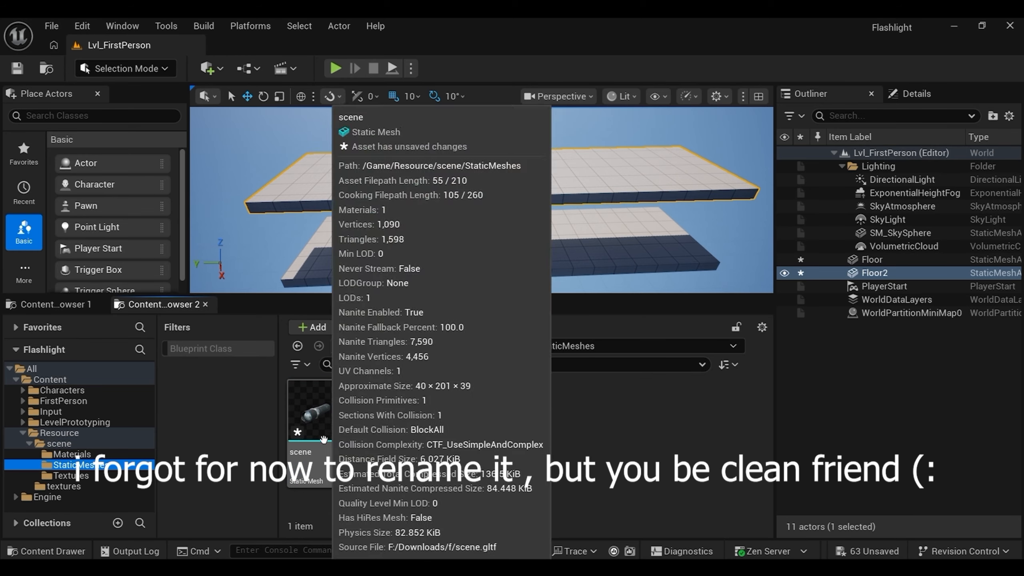
pyautogui.doubleClick(319, 412)
pyautogui.click(171, 45)
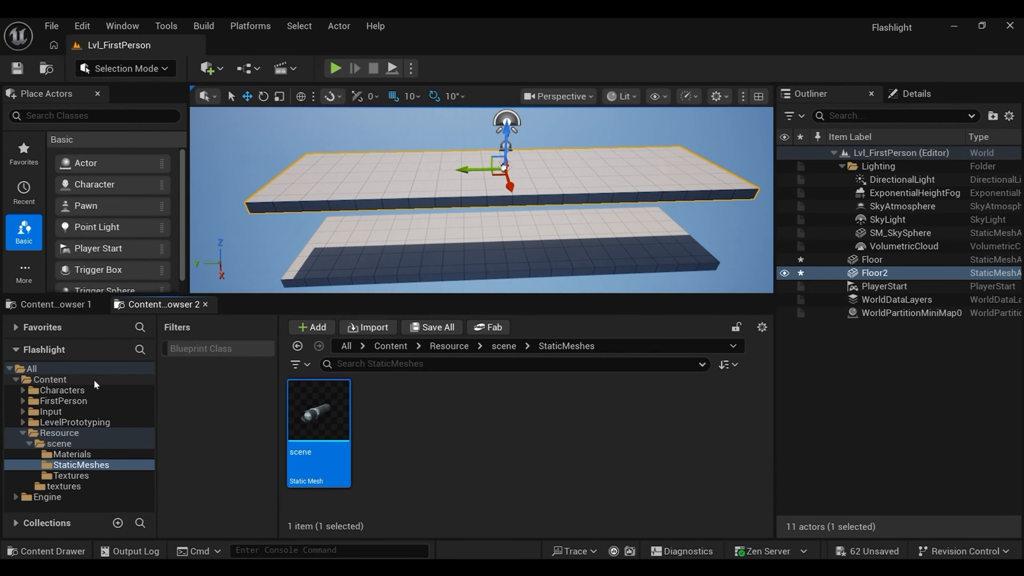
# Step: Open the BP_FirstPersonCharacter blueprint from the FirstPerson/Blueprints folder
pyautogui.click(94, 380)
pyautogui.doubleClick(397, 426)
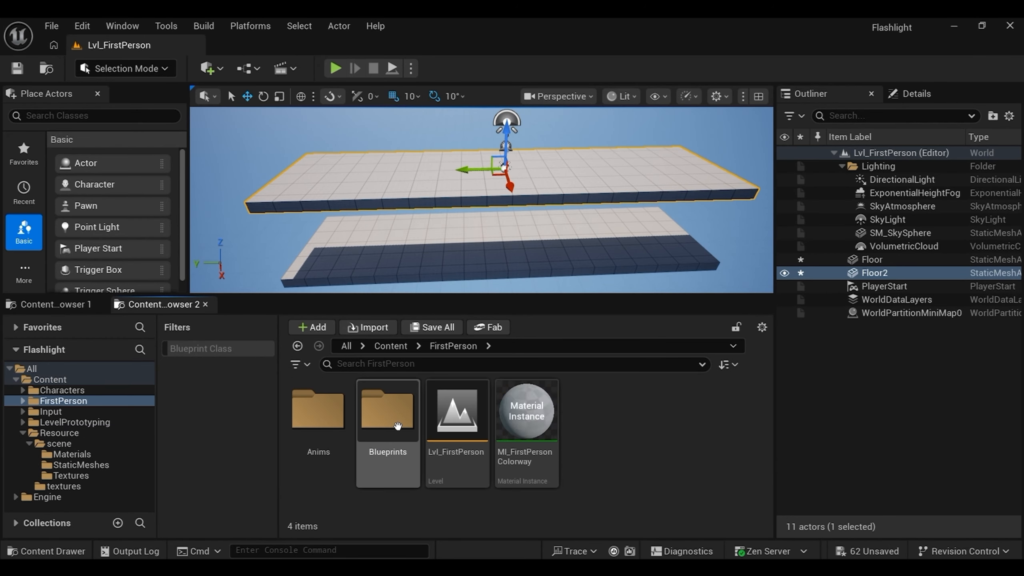
pyautogui.doubleClick(396, 425)
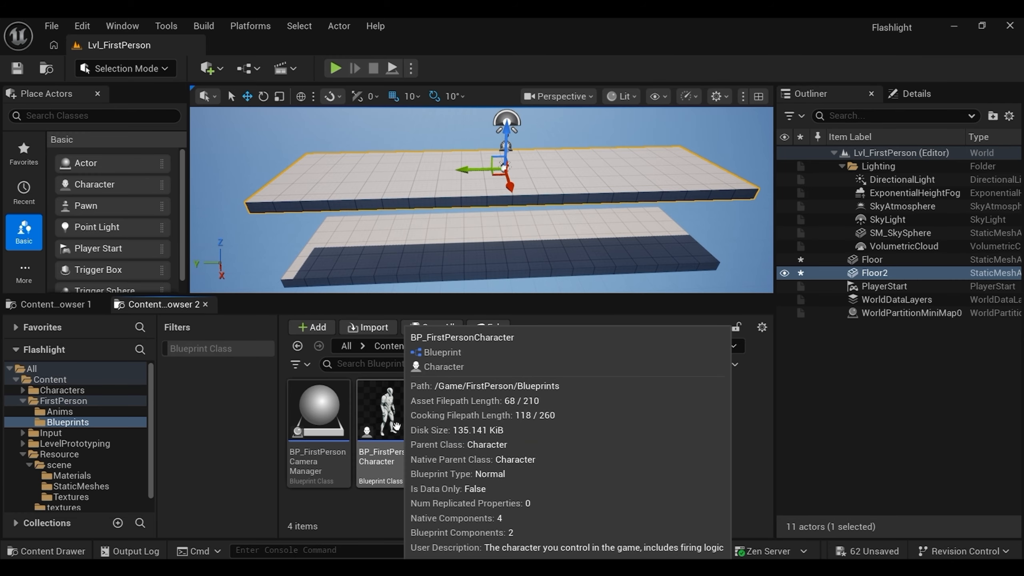
pyautogui.doubleClick(397, 425)
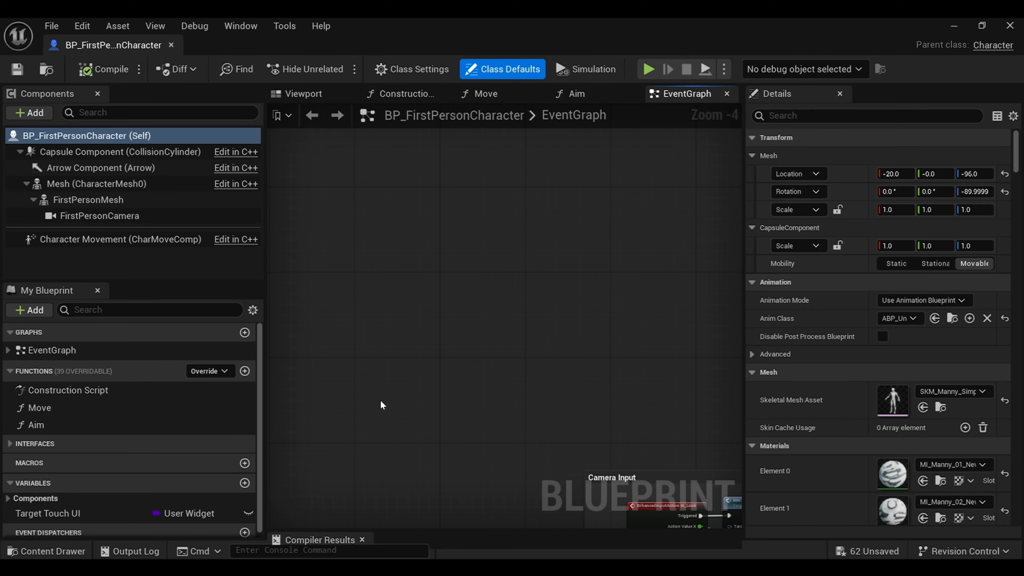
# Step: Show the character in the blueprint's viewport and delete its FirstPersonMesh component
pyautogui.click(307, 97)
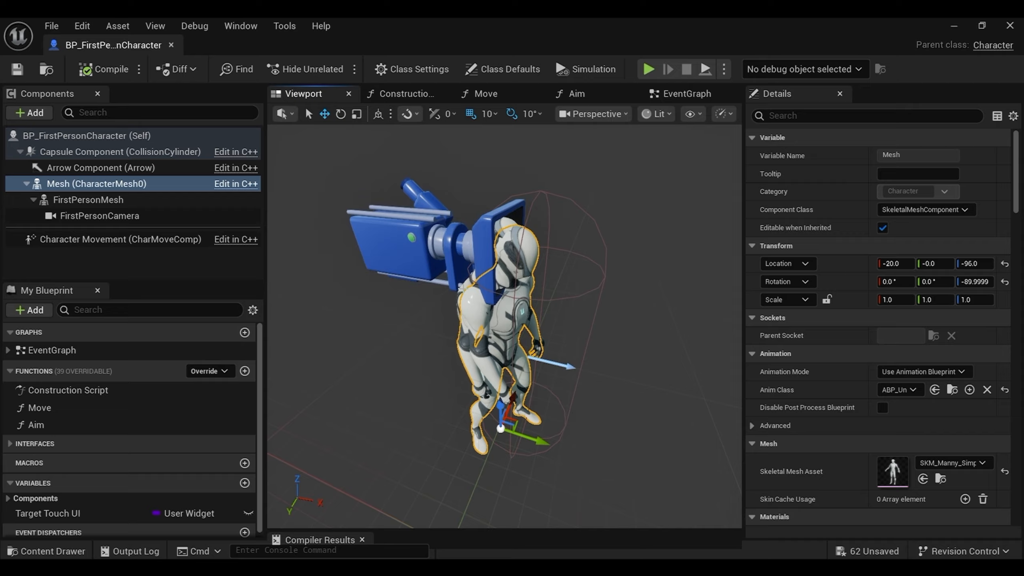
pyautogui.click(464, 288)
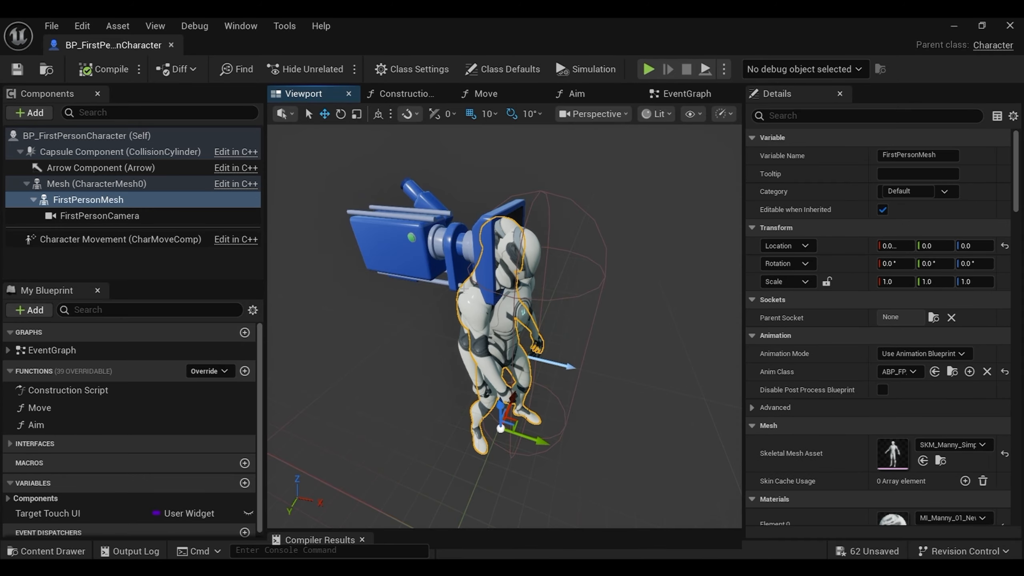
pyautogui.press('Delete')
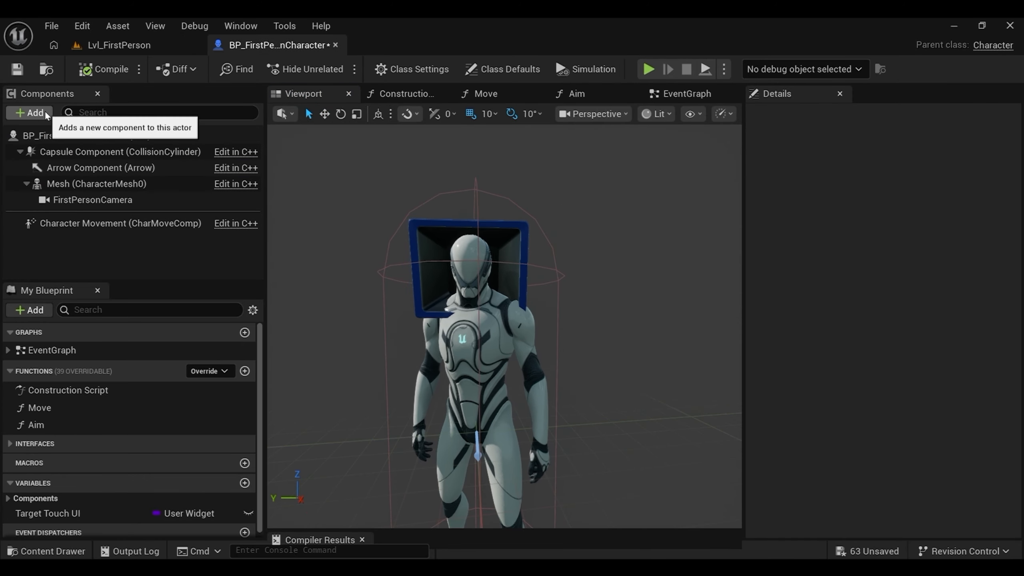
# Step: Add a Static Mesh component to the character blueprint
pyautogui.click(29, 113)
pyautogui.write('stato')
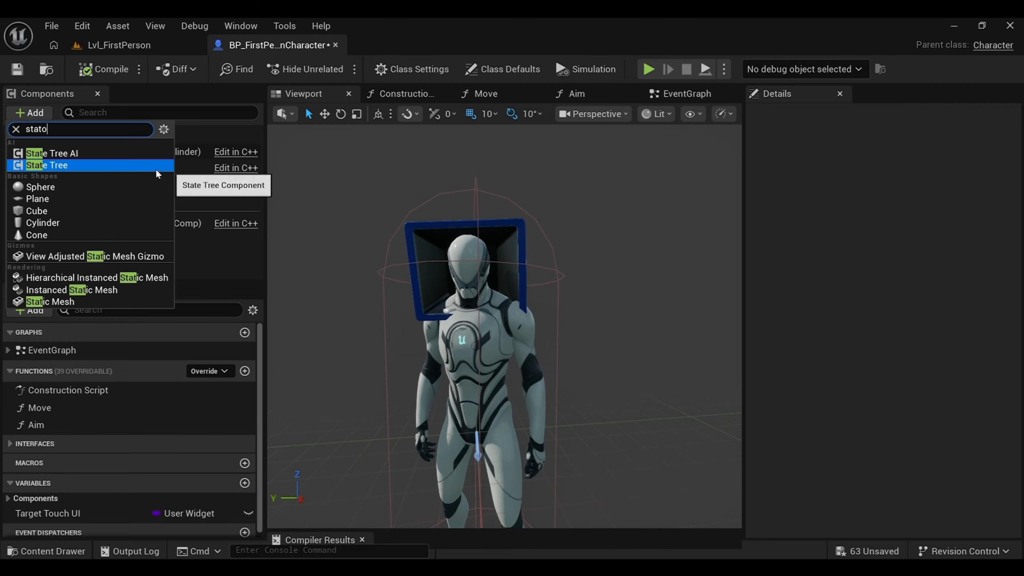
pyautogui.press('BackSpace')
pyautogui.write('ic')
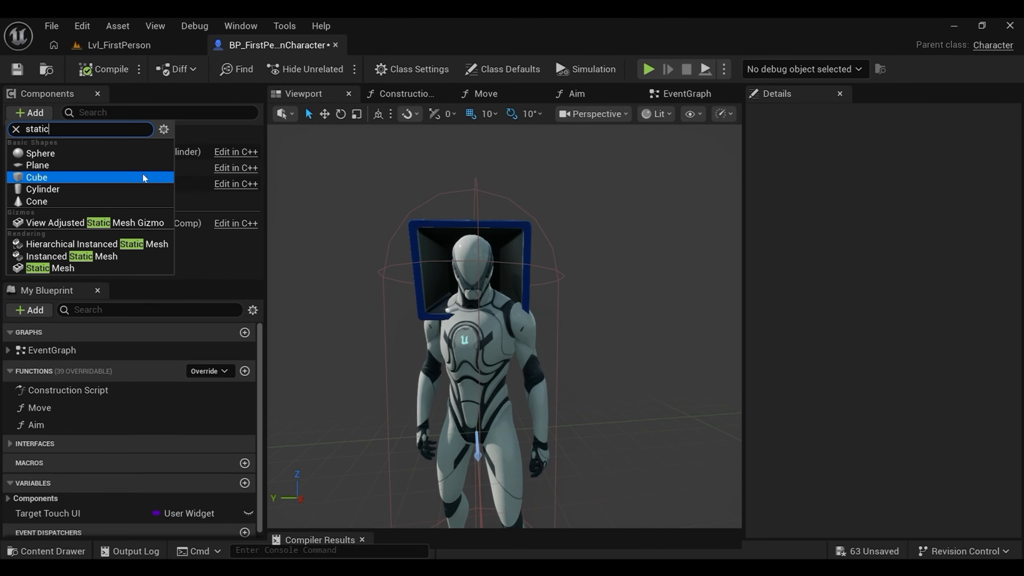
pyautogui.click(117, 271)
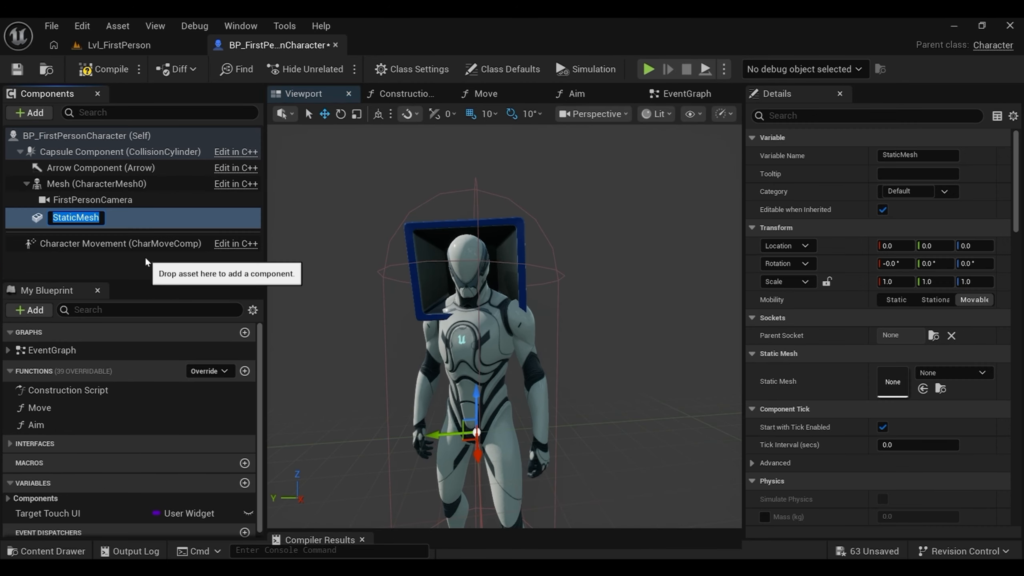
# Step: Name the new static mesh component Flashlight
pyautogui.press('BackSpace')
pyautogui.write('Flash')
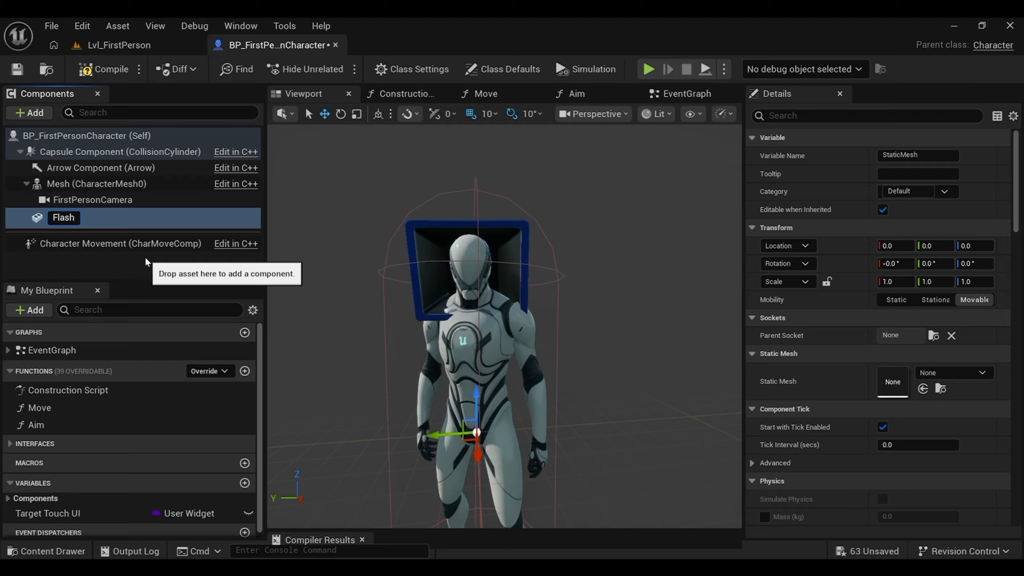
pyautogui.write('light')
pyautogui.press('Return')
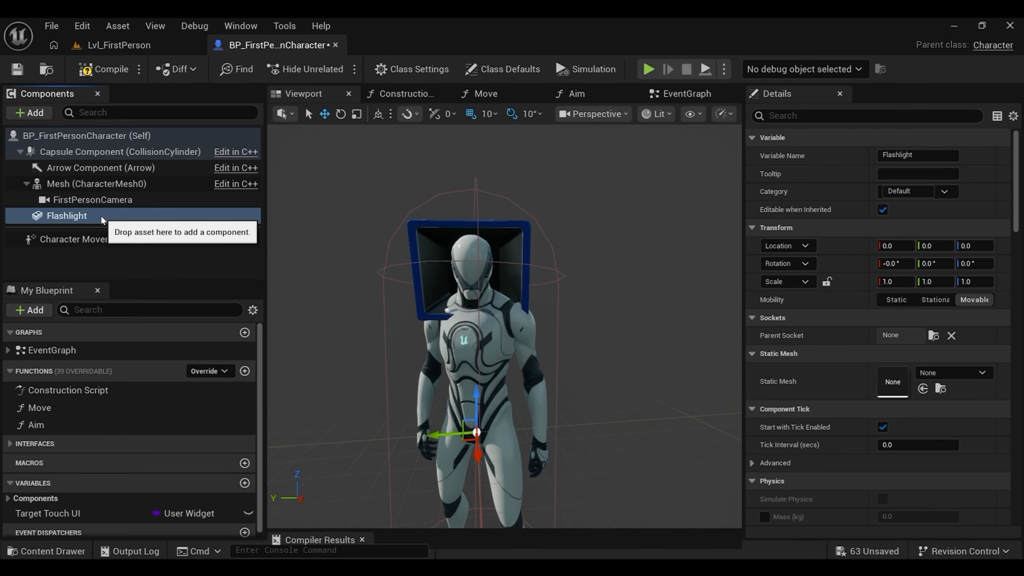
# Step: Attach the Flashlight component to FirstPersonCamera and raise it to about the character's head height
pyautogui.moveTo(100, 214); pyautogui.dragTo(110, 200)
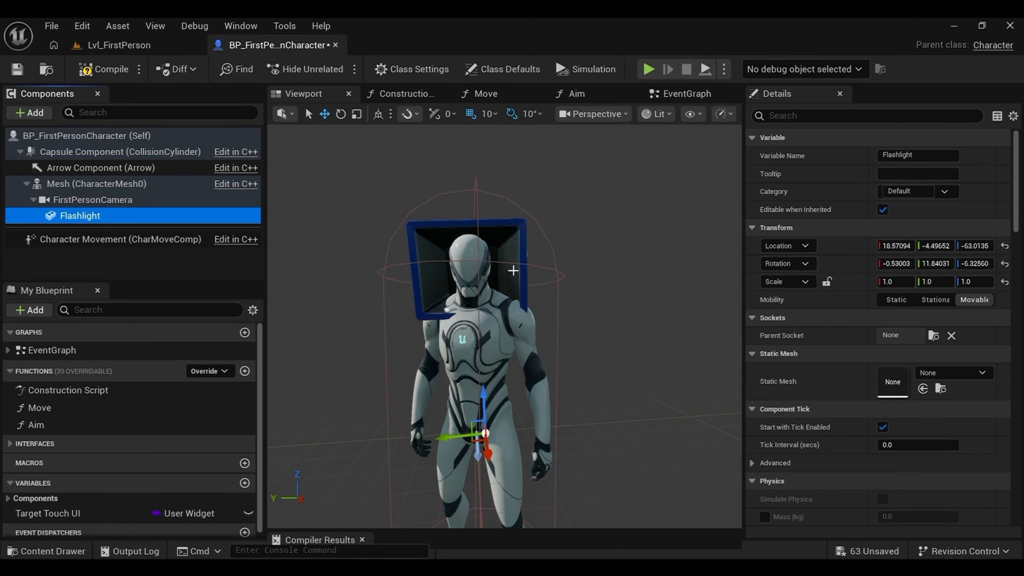
pyautogui.moveTo(509, 407); pyautogui.dragTo(524, 384)
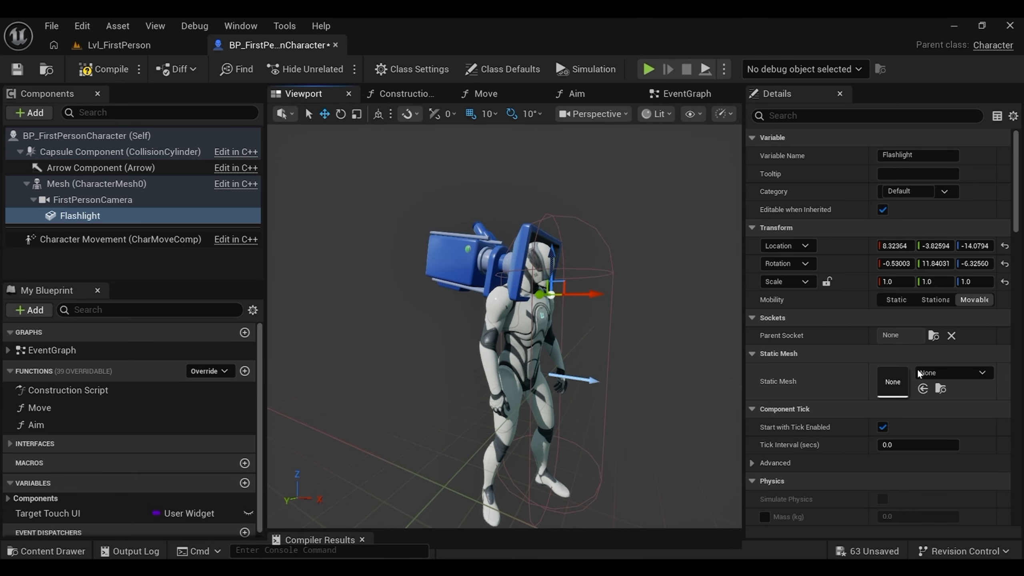
pyautogui.click(953, 373)
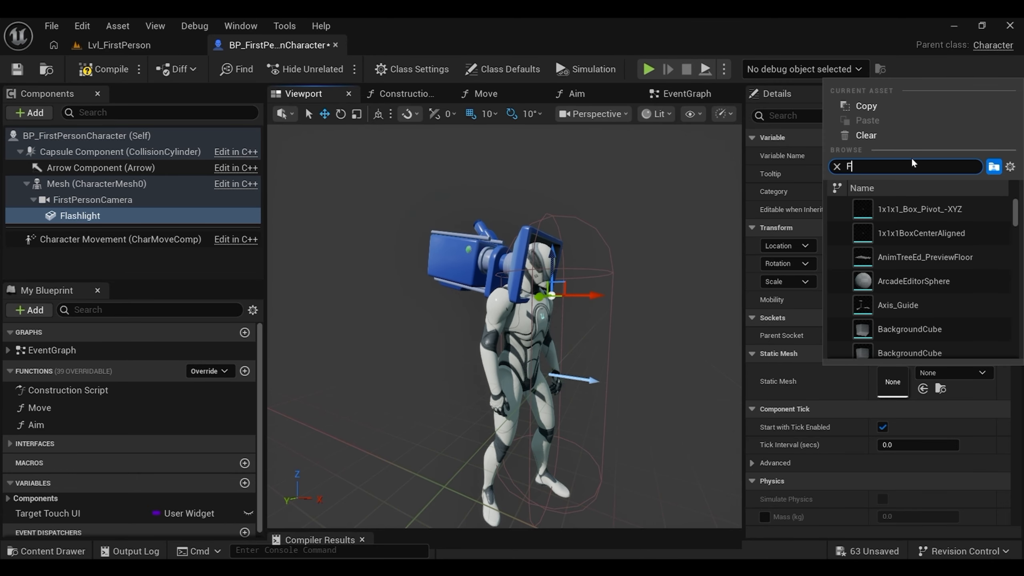
pyautogui.press('BackSpace')
pyautogui.click(105, 67)
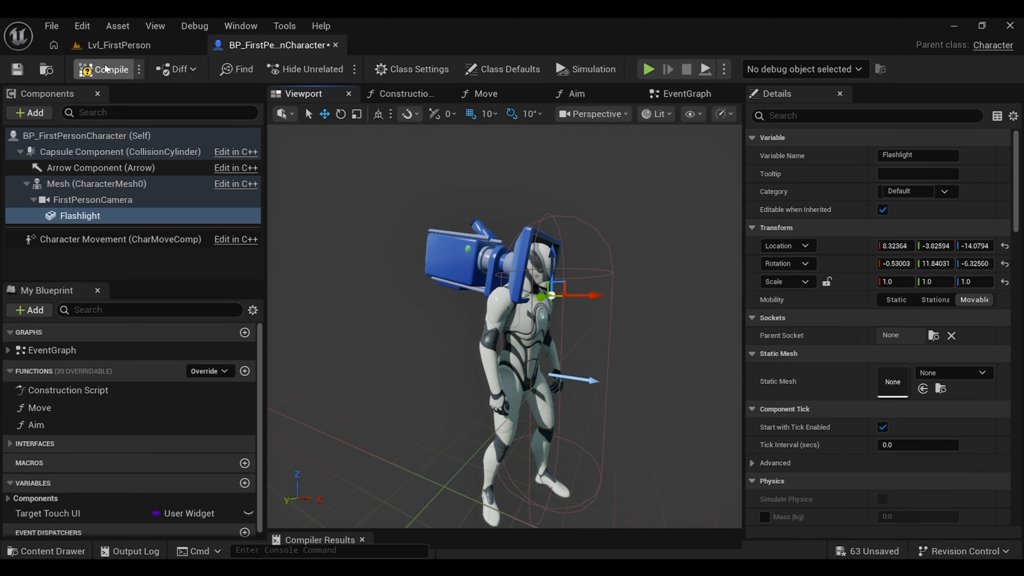
# Step: Back in the Lvl_FirstPerson level, rename the scene static mesh in Resource/scene/StaticMeshes to Flashlight
pyautogui.click(119, 46)
pyautogui.scroll(-1, 82, 450)
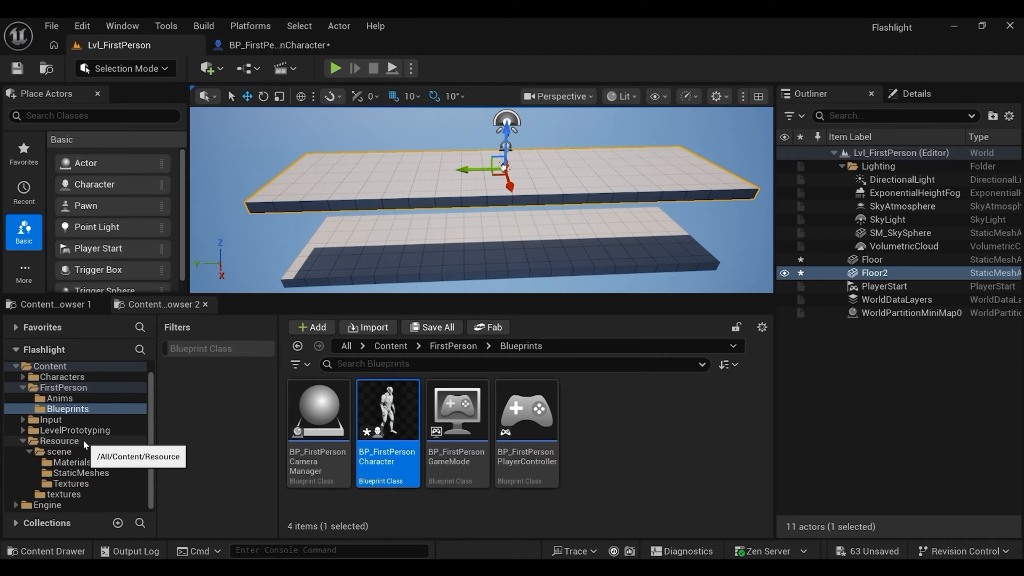
pyautogui.click(80, 450)
pyautogui.doubleClick(360, 453)
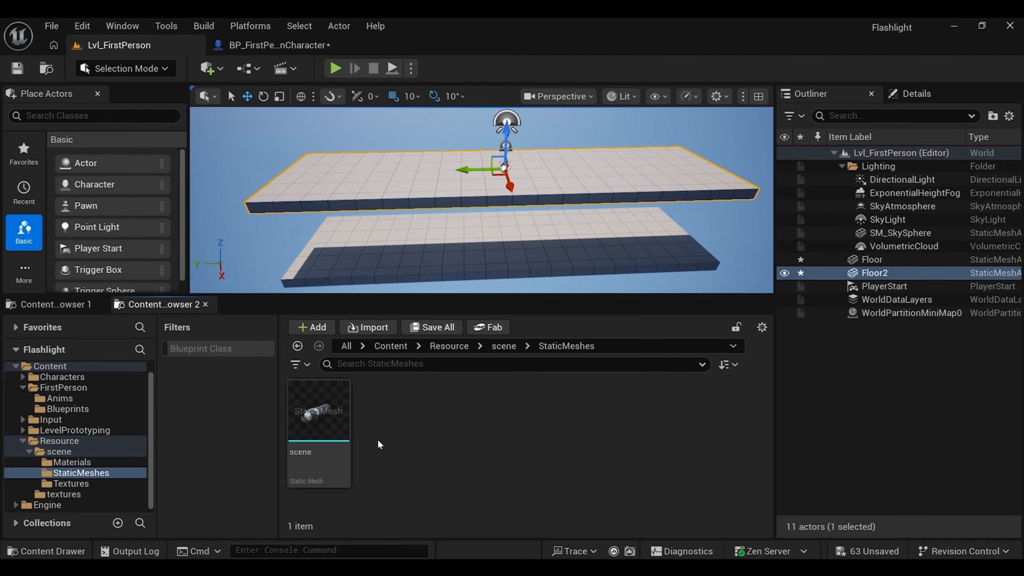
pyautogui.click(335, 423)
pyautogui.press('F2')
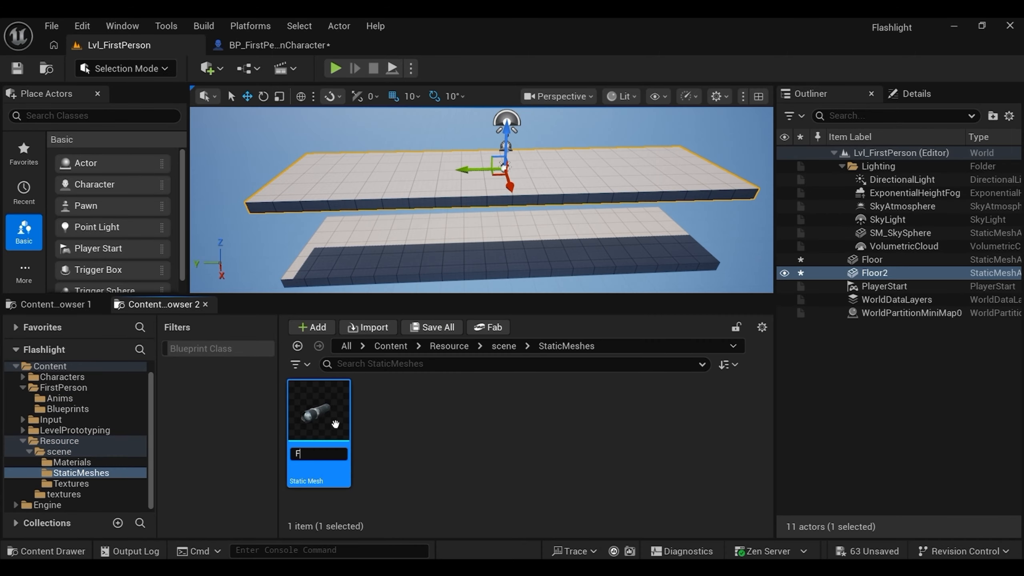
pyautogui.write('Flashlight')
pyautogui.press('Return')
# Step: In BP_FirstPersonCharacter, assign the Flashlight static mesh to the Flashlight component
pyautogui.click(277, 45)
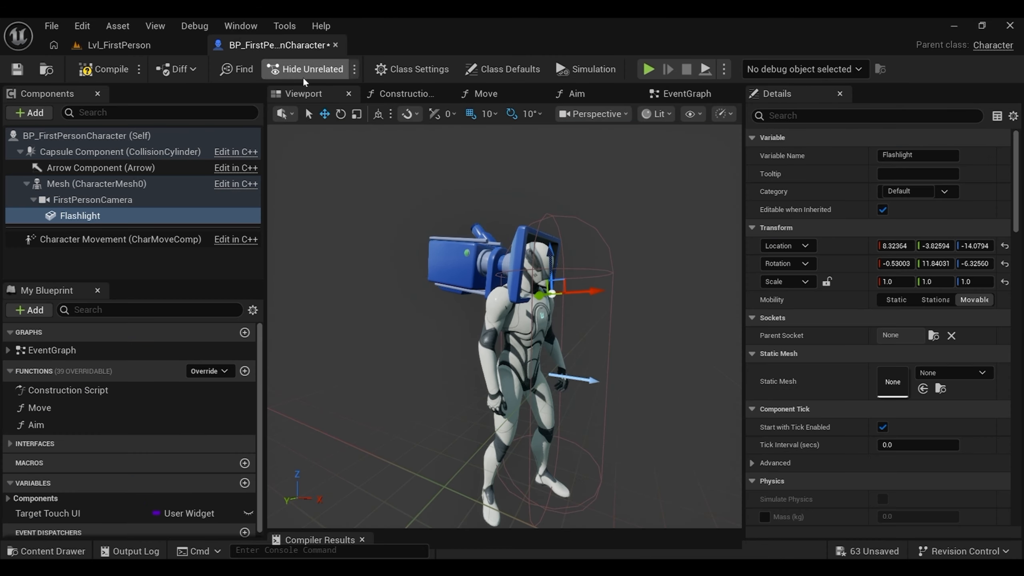
pyautogui.click(950, 372)
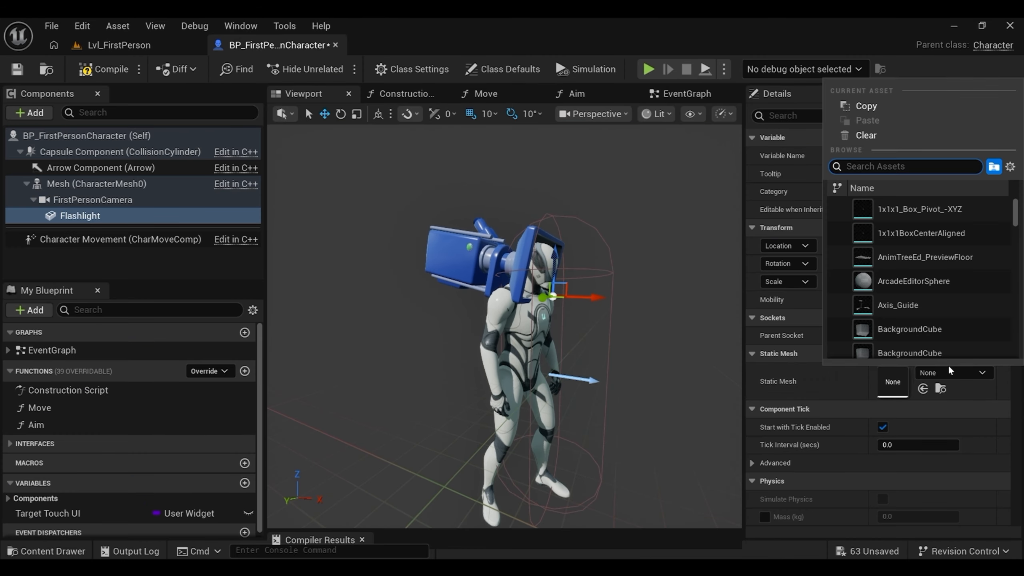
pyautogui.write('Flas')
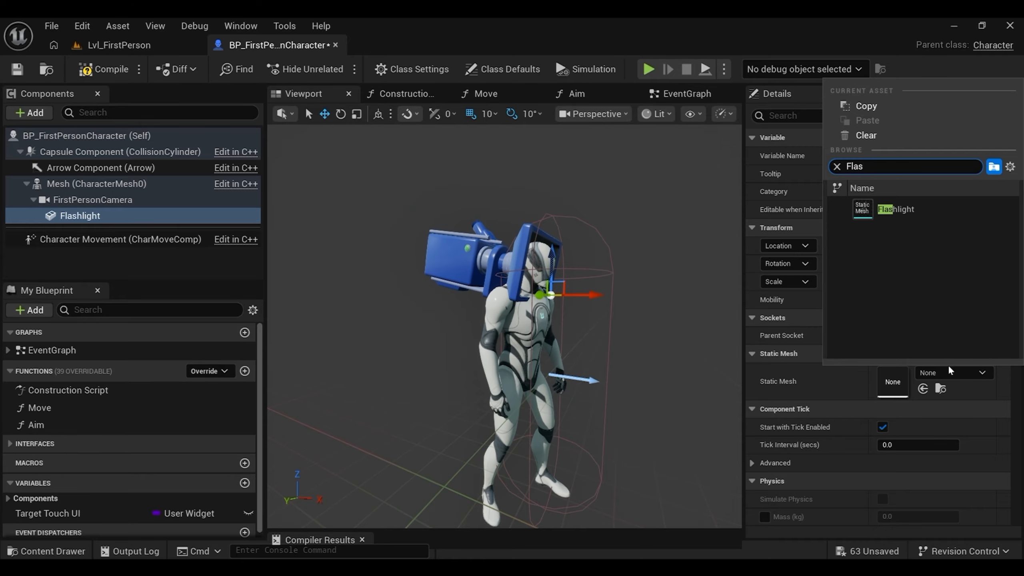
pyautogui.press('Down')
pyautogui.press('Return')
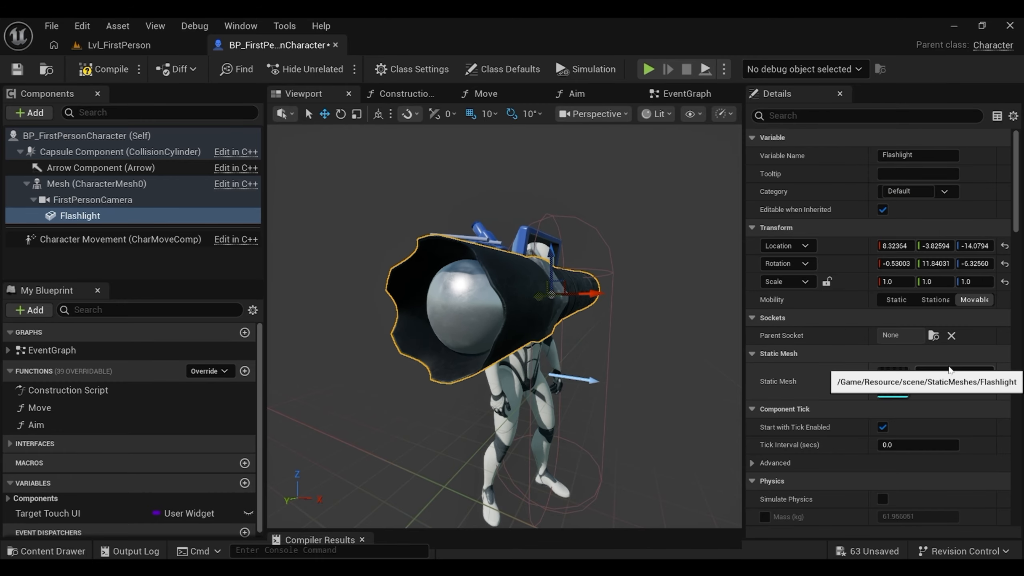
# Step: Turn the flashlight mesh to point forward, scaled uniformly to 0.215, and place it in front of the character's right shoulder
pyautogui.moveTo(632, 361); pyautogui.dragTo(536, 399, button='right')
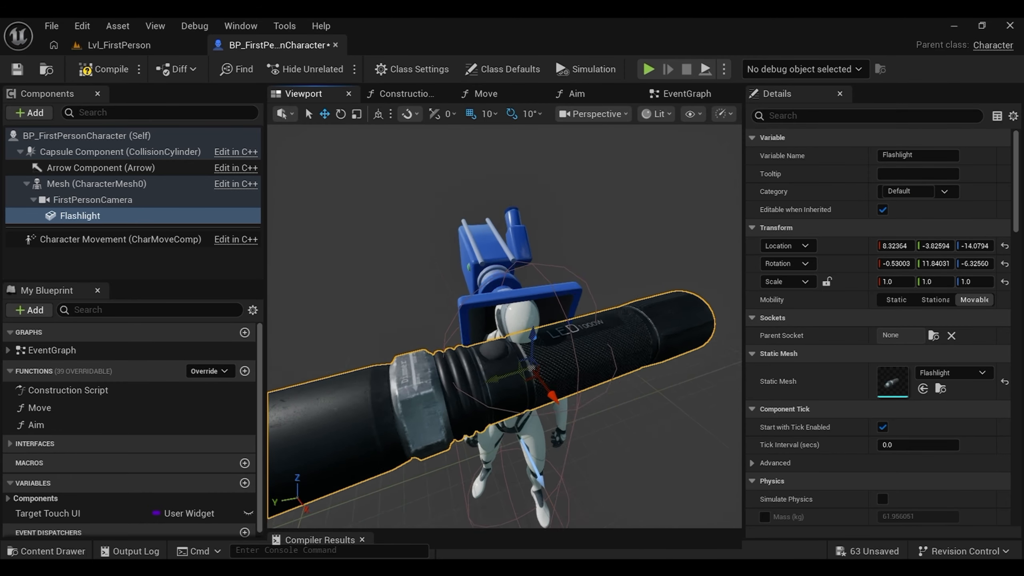
pyautogui.press('e')
pyautogui.moveTo(502, 380); pyautogui.dragTo(577, 377)
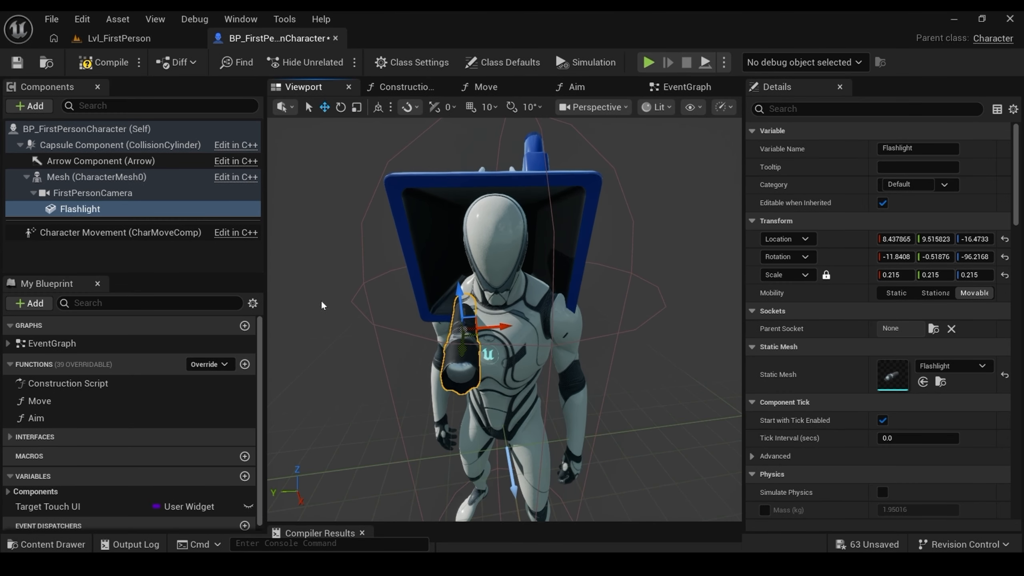
# Step: Add a Spot Light component as a child of the Flashlight component
pyautogui.click(30, 106)
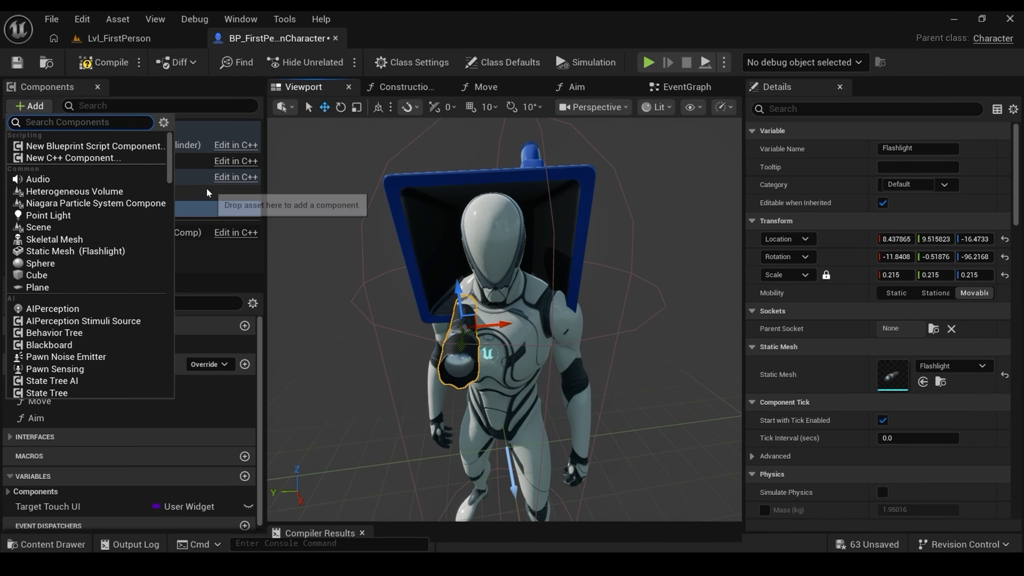
pyautogui.write('light')
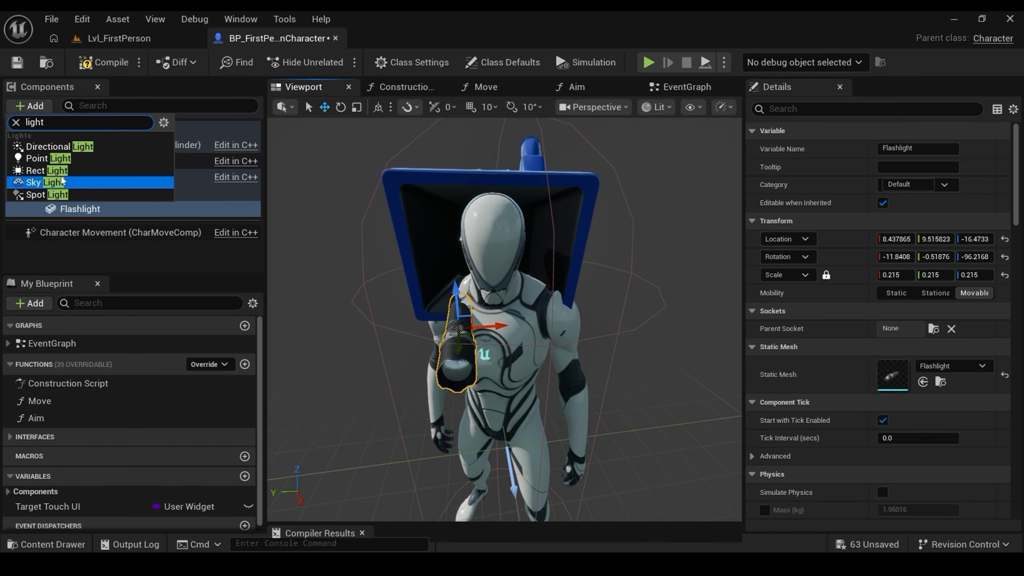
pyautogui.click(83, 195)
# Step: Move the spotlight onto the front end of the flashlight, to a location of about 2.6, 83.8, -2.4
pyautogui.moveTo(506, 213); pyautogui.dragTo(508, 407)
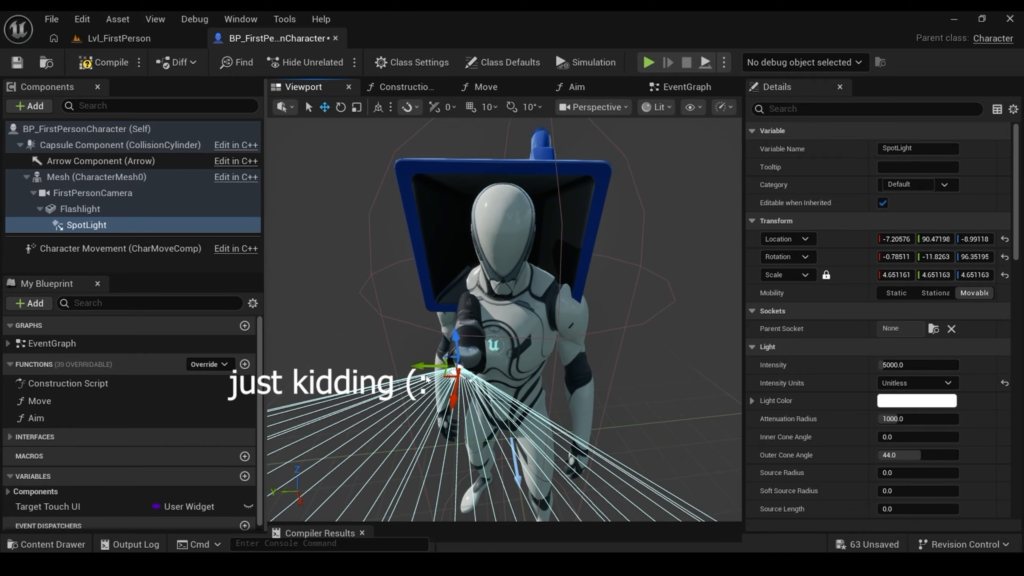
pyautogui.moveTo(425, 362); pyautogui.dragTo(437, 356)
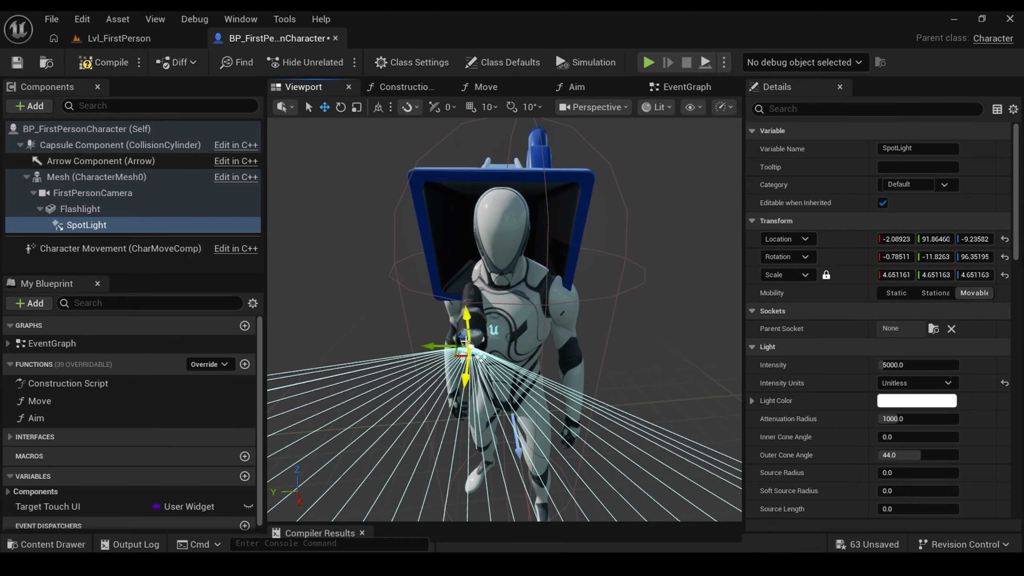
pyautogui.moveTo(464, 340); pyautogui.dragTo(439, 335)
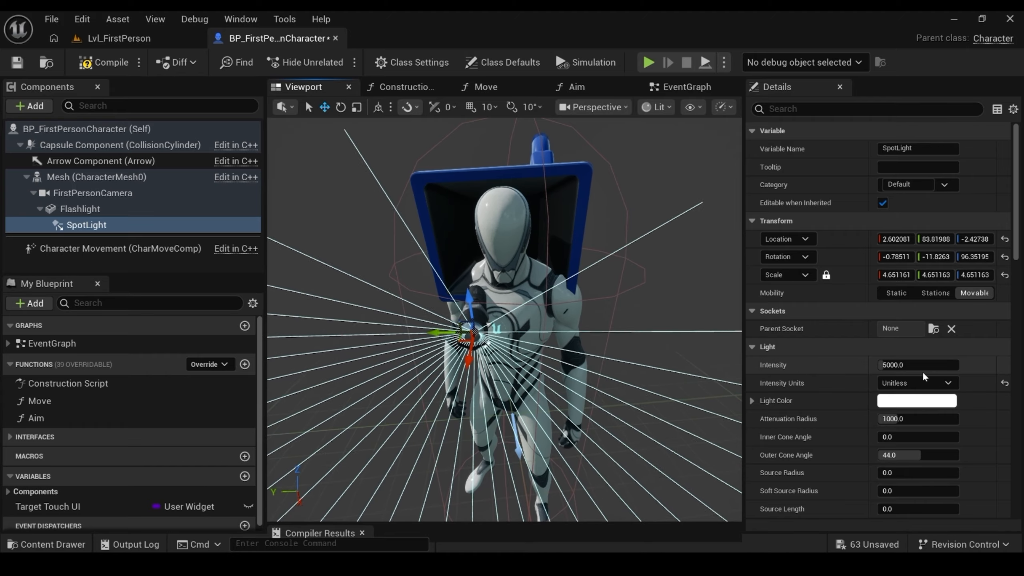
# Step: Set the spotlight's intensity to about 11631, attenuation radius to 1002, inner and outer cone angles to 23.2 and 30.3, and source radius to 32
pyautogui.moveTo(893, 365)
pyautogui.mouseDown()
pyautogui.moveTo(927, 364)
pyautogui.moveTo(882, 365)
pyautogui.mouseUp()
pyautogui.moveTo(628, 307); pyautogui.dragTo(722, 286, button='right')
pyautogui.moveTo(887, 364)
pyautogui.mouseDown()
pyautogui.moveTo(913, 365)
pyautogui.moveTo(893, 365)
pyautogui.mouseUp()
pyautogui.moveTo(915, 418); pyautogui.dragTo(895, 436)
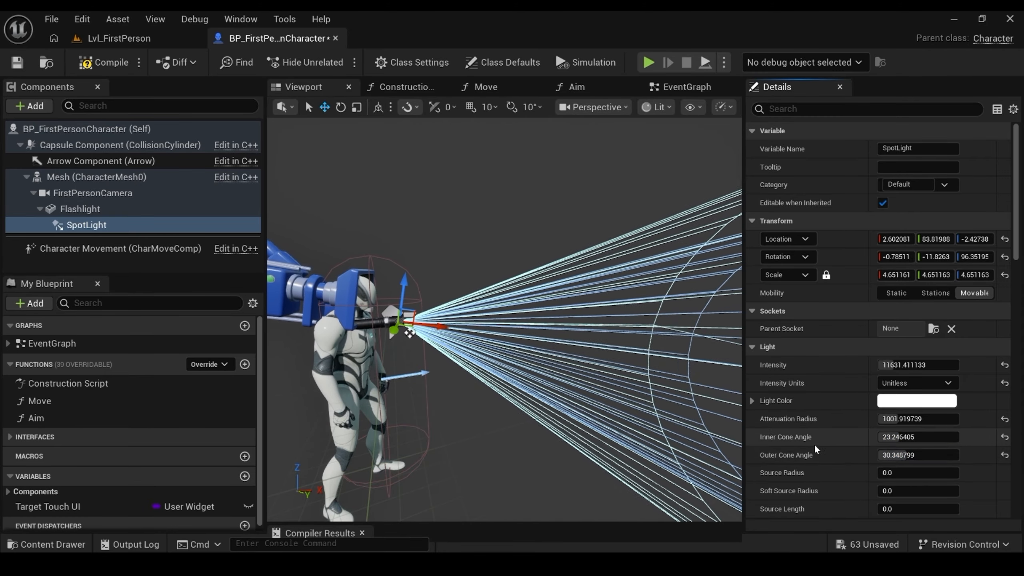
pyautogui.scroll(-2, 901, 428)
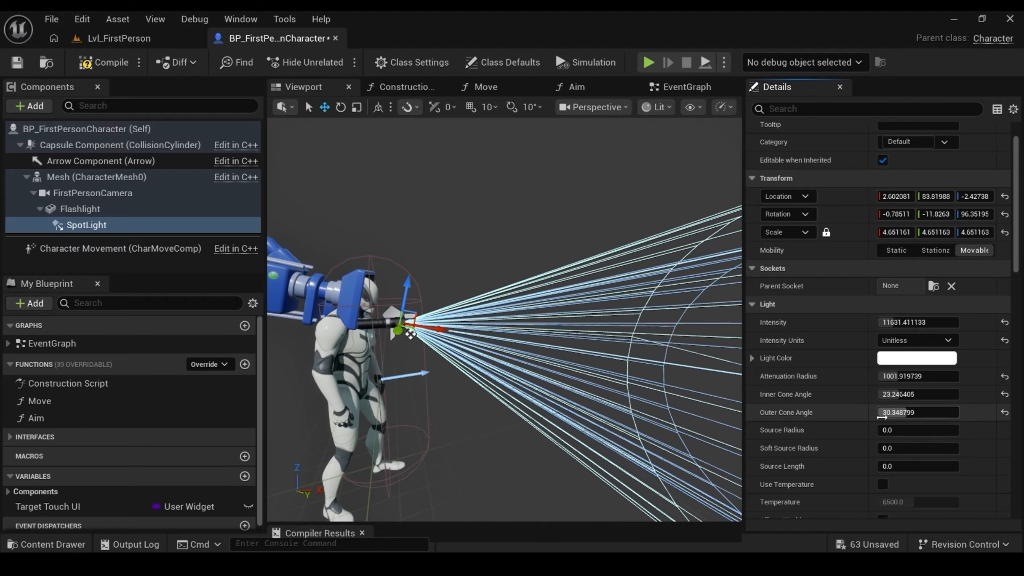
pyautogui.moveTo(902, 428); pyautogui.dragTo(914, 428)
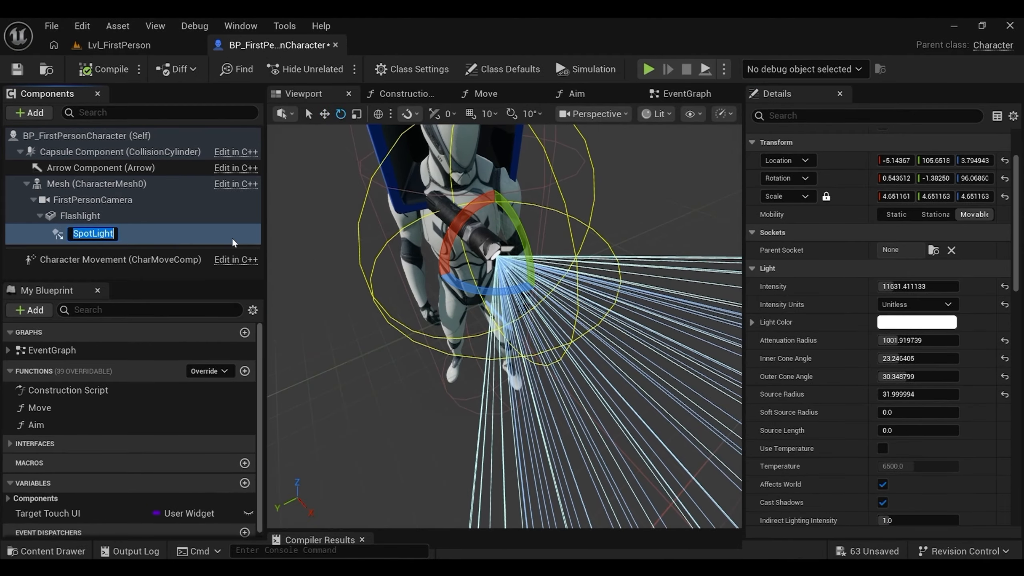
pyautogui.press('Return')
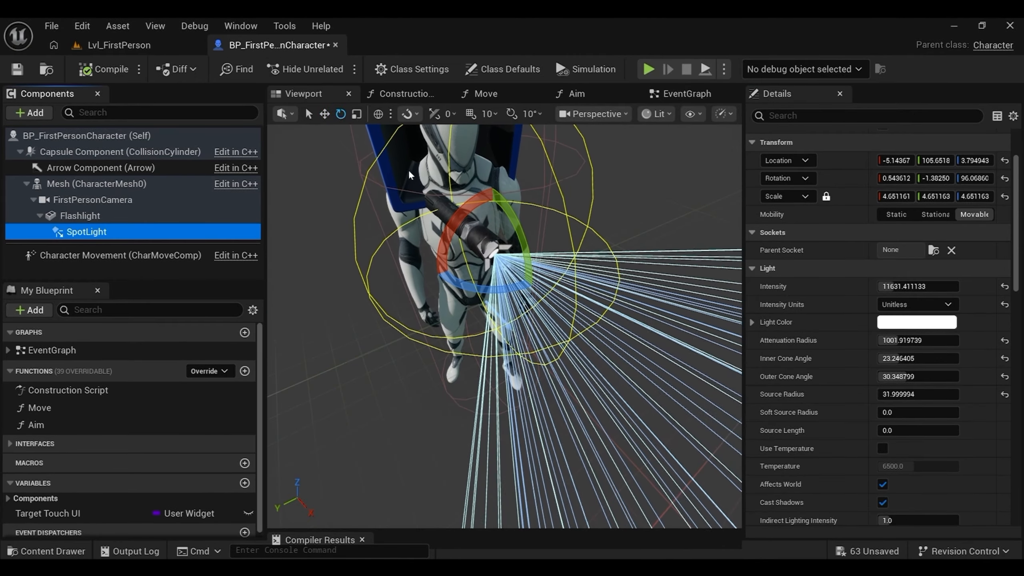
# Step: Add an F keyboard event to the event graph in the empty area above Camera Input and compile the blueprint
pyautogui.click(685, 94)
pyautogui.moveTo(525, 375); pyautogui.dragTo(521, 489, button='right')
pyautogui.moveTo(430, 245); pyautogui.dragTo(477, 432, button='right')
pyautogui.scroll(3, 442, 362)
pyautogui.moveTo(442, 362); pyautogui.dragTo(397, 292, button='right')
pyautogui.rightClick(412, 290)
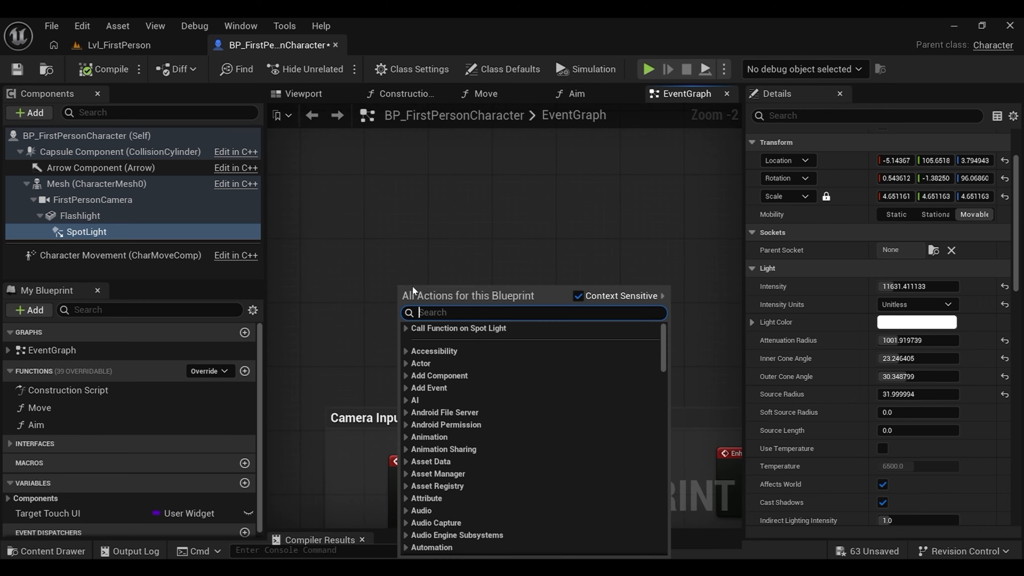
pyautogui.rightClick(447, 255)
pyautogui.moveTo(495, 230); pyautogui.dragTo(470, 122, button='right')
pyautogui.moveTo(414, 202); pyautogui.dragTo(413, 201, button='right')
pyautogui.write('f key')
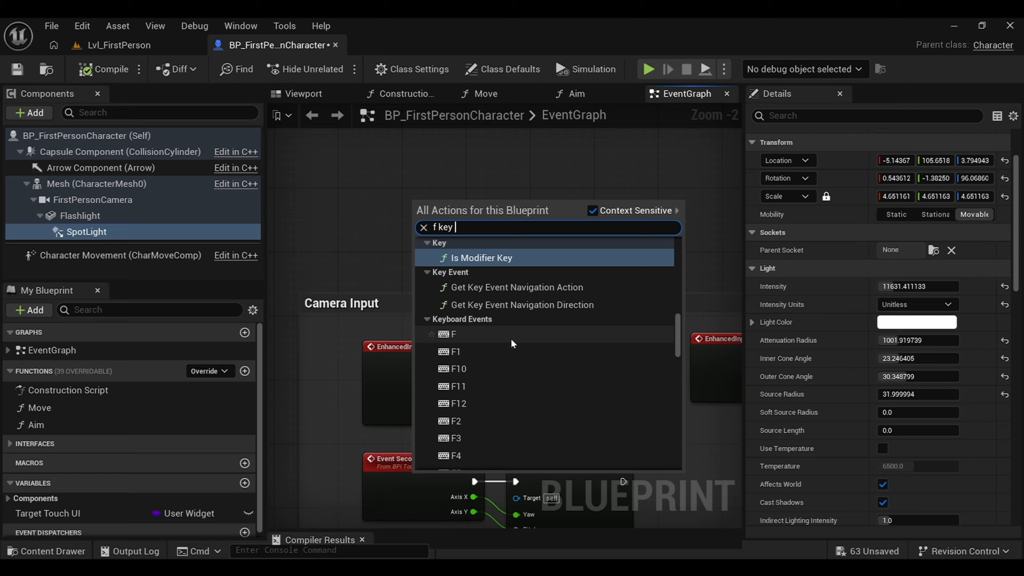
pyautogui.click(452, 335)
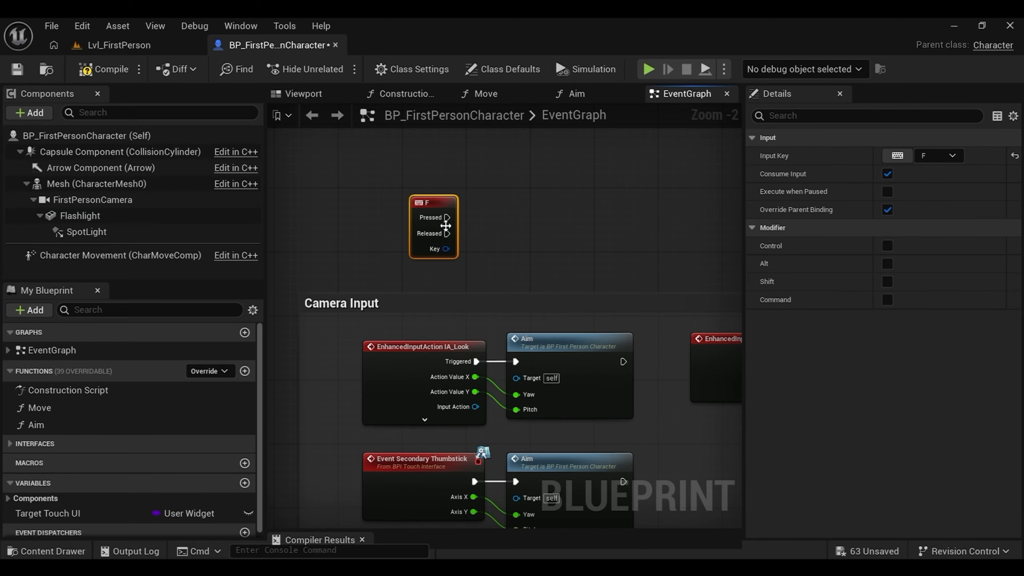
pyautogui.scroll(2, 400, 225)
pyautogui.moveTo(401, 225); pyautogui.dragTo(336, 225)
pyautogui.moveTo(376, 218); pyautogui.dragTo(443, 206, button='right')
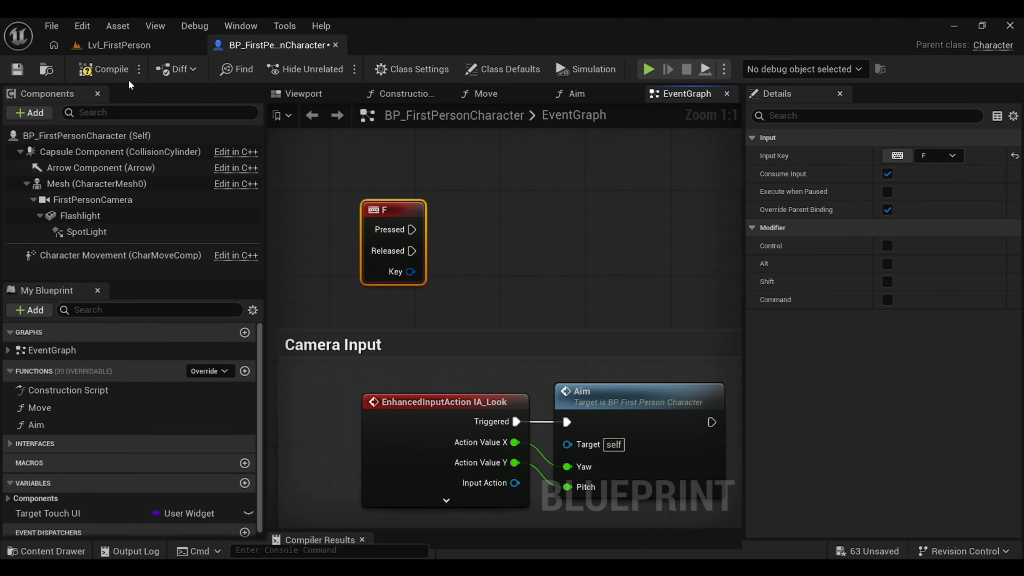
pyautogui.click(109, 70)
# Step: Add a Flip Flop node connected to the Pressed output of the F key event
pyautogui.moveTo(387, 153); pyautogui.dragTo(320, 178, button='right')
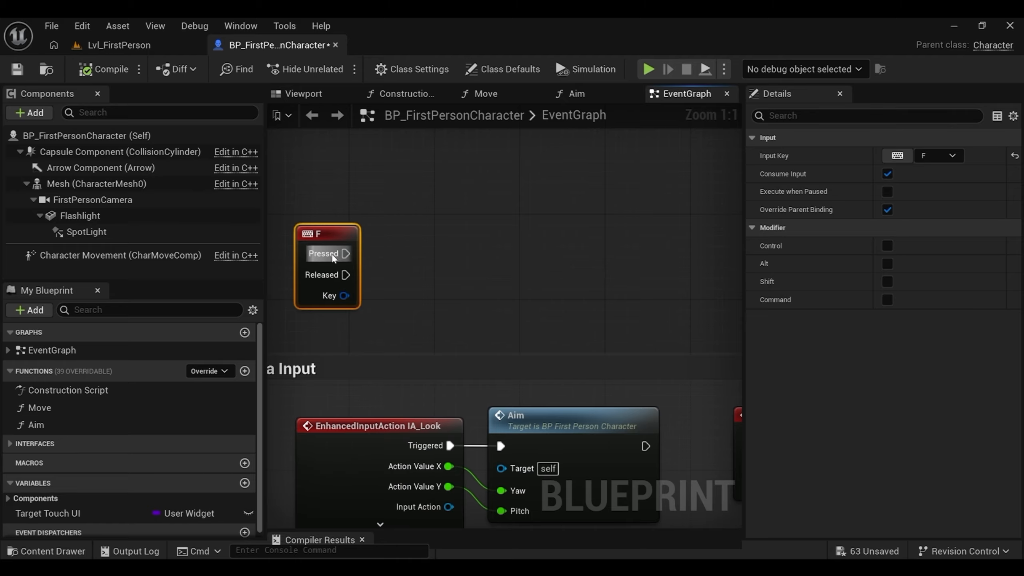
pyautogui.moveTo(441, 238); pyautogui.dragTo(440, 236)
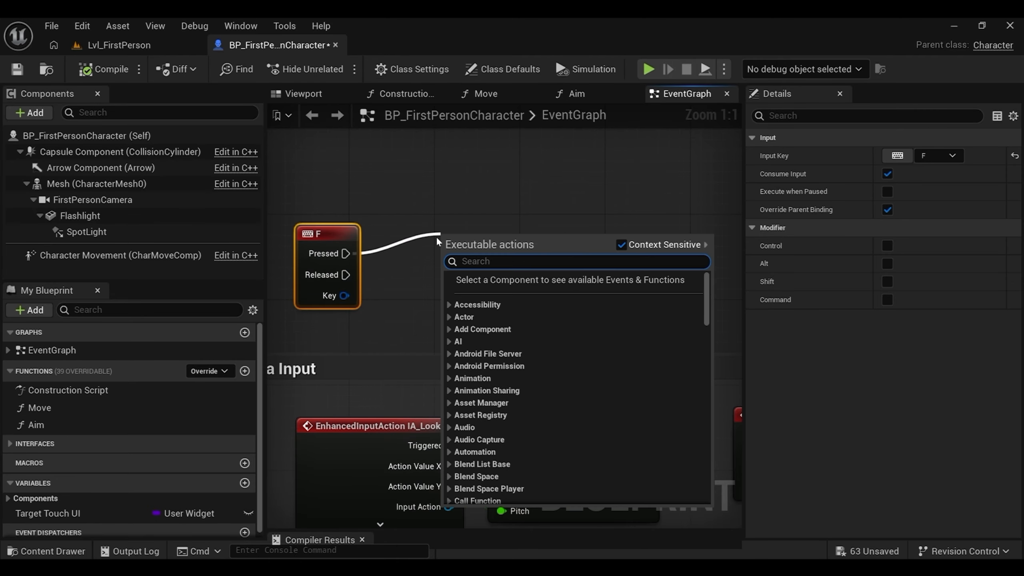
pyautogui.write('flip fl')
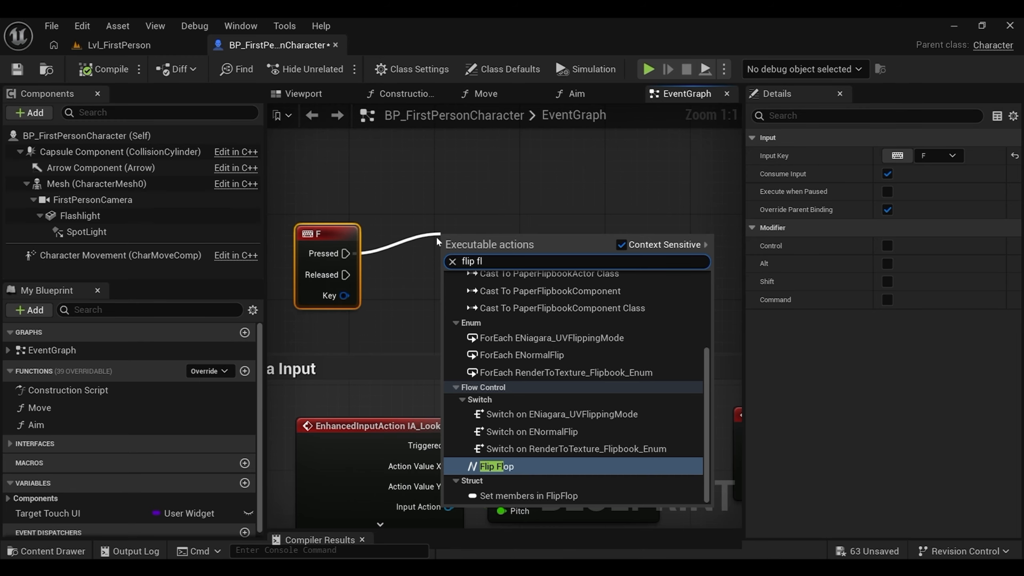
pyautogui.press('Return')
# Step: Place a reference to the SpotLight component in the event graph above the Flip Flop node
pyautogui.moveTo(518, 265); pyautogui.dragTo(413, 311, button='right')
pyautogui.click(114, 221)
pyautogui.click(107, 232)
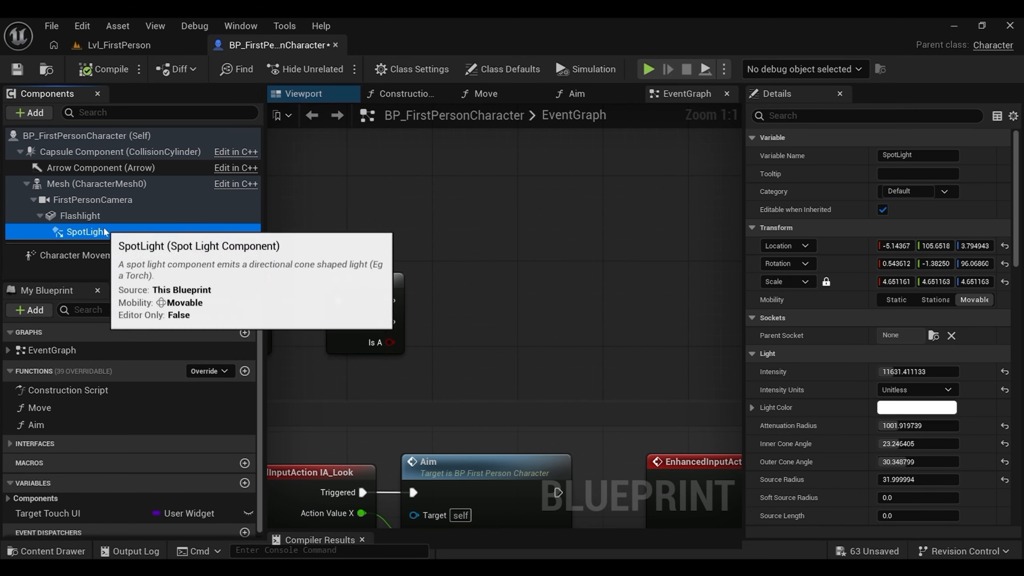
pyautogui.moveTo(406, 234); pyautogui.dragTo(405, 234)
pyautogui.moveTo(406, 235); pyautogui.dragTo(351, 227, button='right')
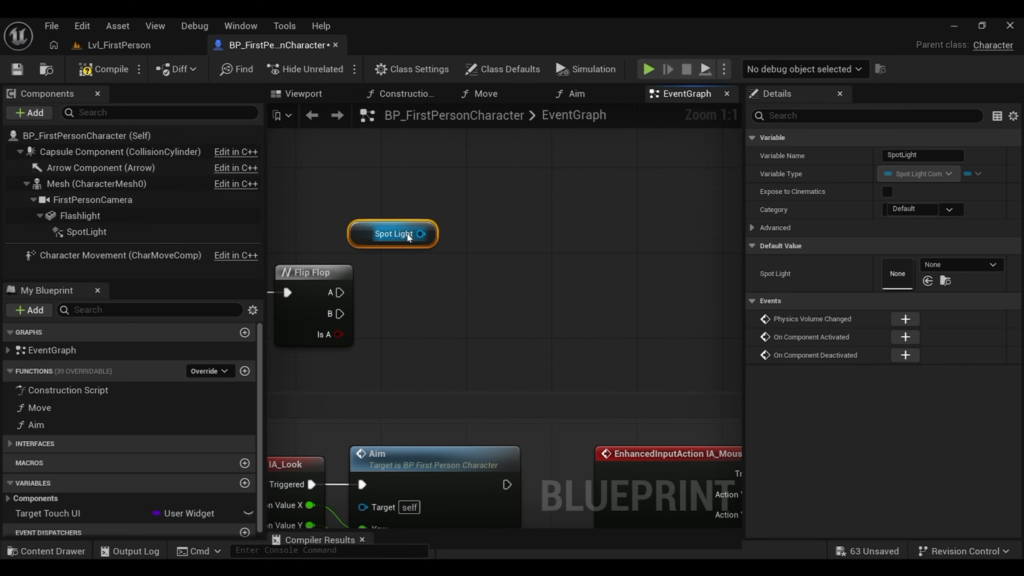
# Step: Add a Set Visibility node targeting the Spot Light reference and place it beside that reference
pyautogui.moveTo(420, 234); pyautogui.dragTo(476, 254)
pyautogui.write('visi')
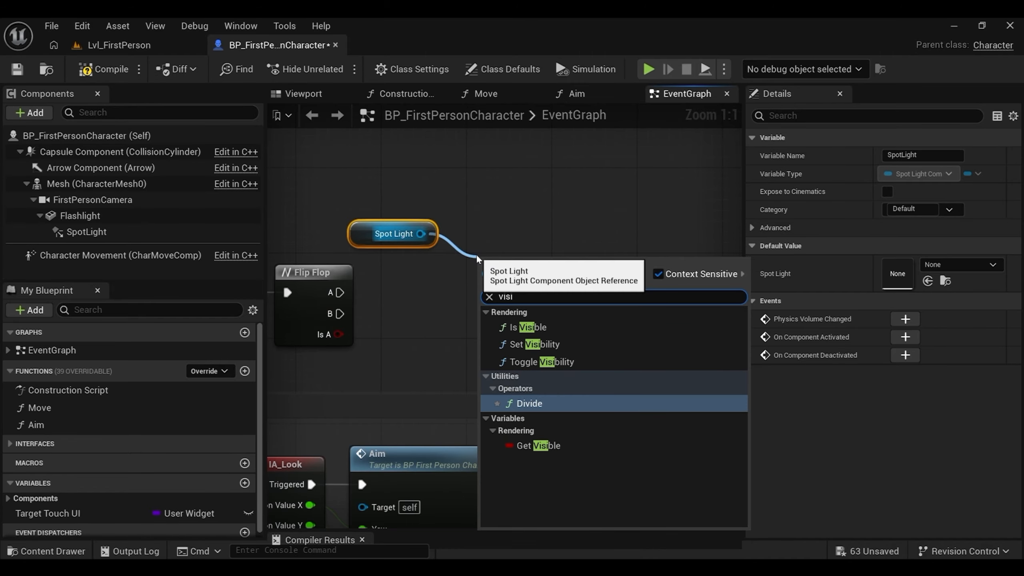
pyautogui.click(550, 344)
pyautogui.moveTo(552, 300); pyautogui.dragTo(563, 217)
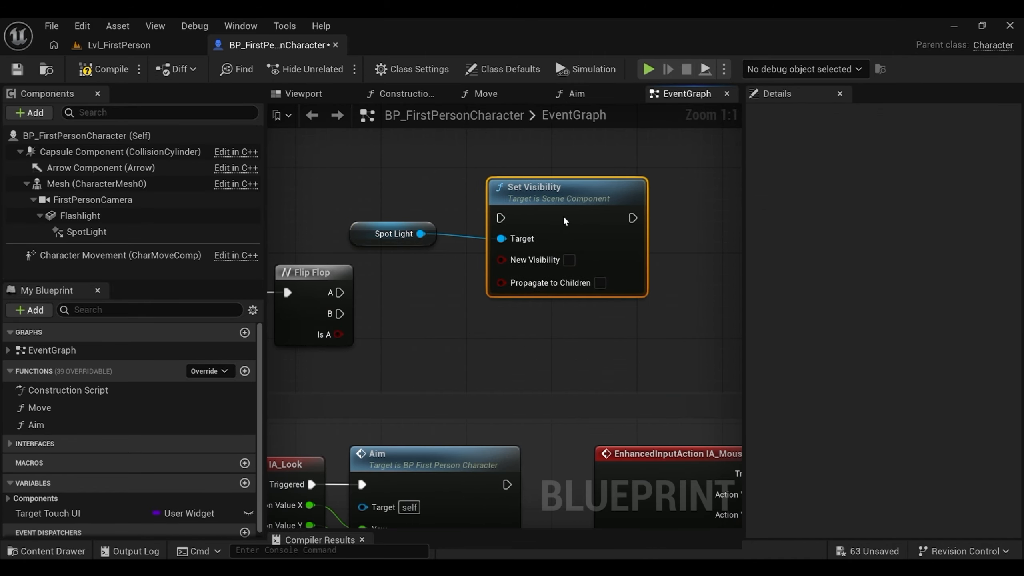
# Step: Reposition the Set Visibility node and its Spot Light reference closer together above and beyond the Flip Flop node
pyautogui.moveTo(580, 224); pyautogui.dragTo(477, 205, button='right')
pyautogui.moveTo(486, 206); pyautogui.dragTo(528, 195)
pyautogui.scroll(-2, 529, 195)
pyautogui.moveTo(418, 222); pyautogui.dragTo(422, 225, button='right')
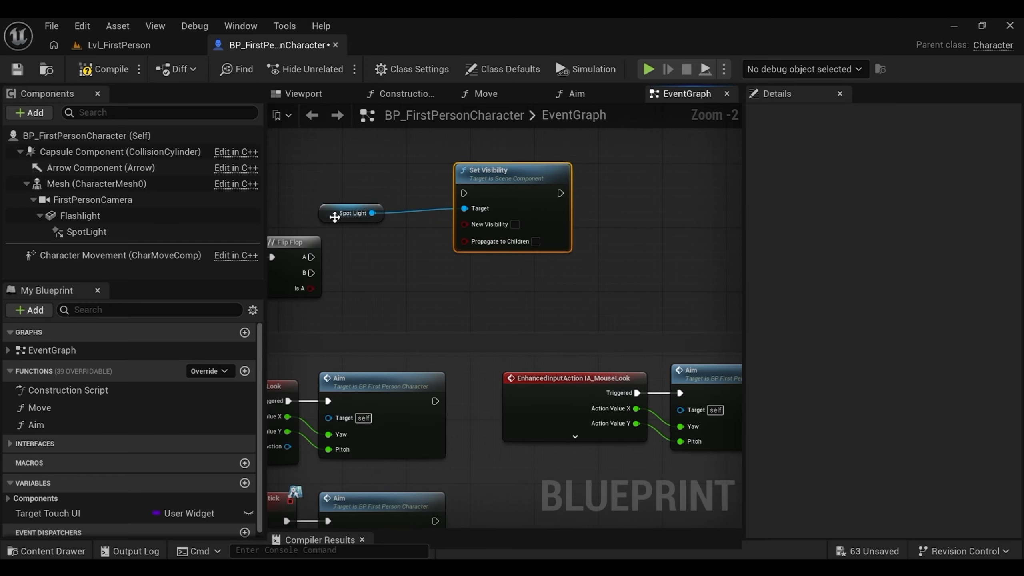
pyautogui.moveTo(335, 218); pyautogui.dragTo(391, 205)
pyautogui.moveTo(489, 226); pyautogui.dragTo(442, 222, button='right')
# Step: Duplicate the Spot Light reference and Set Visibility pair and arrange the two pairs one above the other beside the Flip Flop
pyautogui.moveTo(460, 176); pyautogui.dragTo(336, 208)
pyautogui.moveTo(366, 229); pyautogui.dragTo(431, 174, button='right')
pyautogui.hotkey('ctrl', 'd')
pyautogui.moveTo(565, 194); pyautogui.dragTo(563, 240, button='right')
pyautogui.moveTo(512, 155); pyautogui.dragTo(536, 132)
pyautogui.moveTo(372, 174); pyautogui.dragTo(381, 142)
pyautogui.moveTo(551, 241)
pyautogui.mouseDown()
pyautogui.moveTo(535, 241)
pyautogui.moveTo(543, 233)
pyautogui.mouseUp()
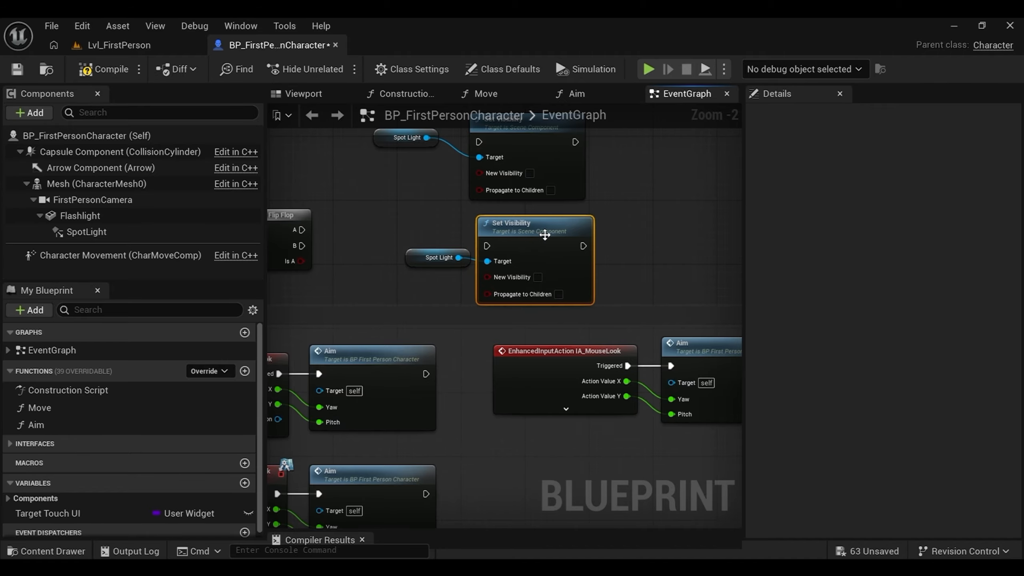
# Step: Enable New Visibility on the upper Set Visibility node, then connect Flip Flop A to it and B to the lower Set Visibility node
pyautogui.moveTo(543, 233); pyautogui.dragTo(535, 245, button='right')
pyautogui.click(523, 187)
pyautogui.moveTo(472, 226); pyautogui.dragTo(497, 221, button='right')
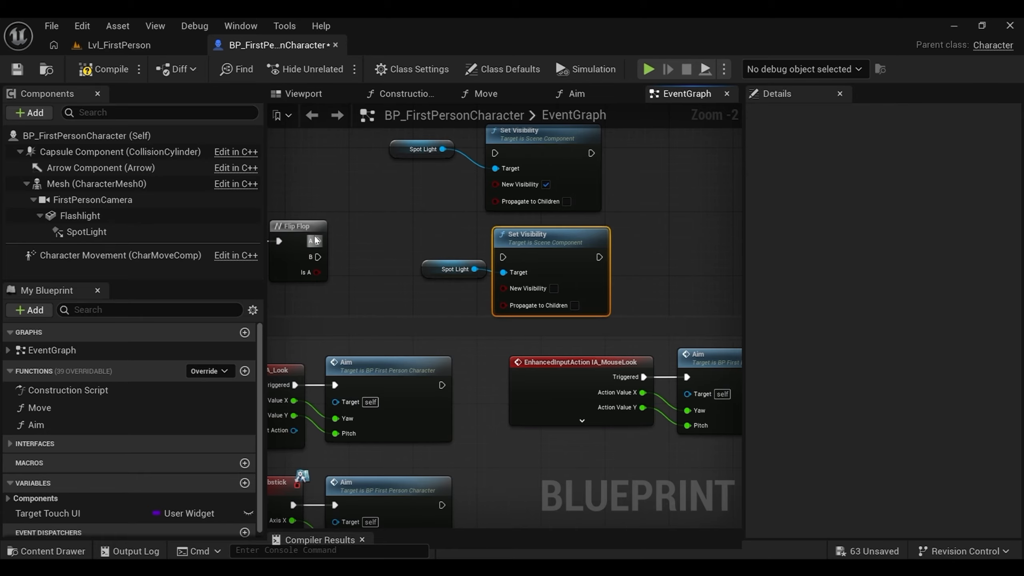
pyautogui.moveTo(317, 241); pyautogui.dragTo(495, 153)
pyautogui.moveTo(318, 257); pyautogui.dragTo(503, 256)
pyautogui.moveTo(518, 246); pyautogui.dragTo(482, 230, button='right')
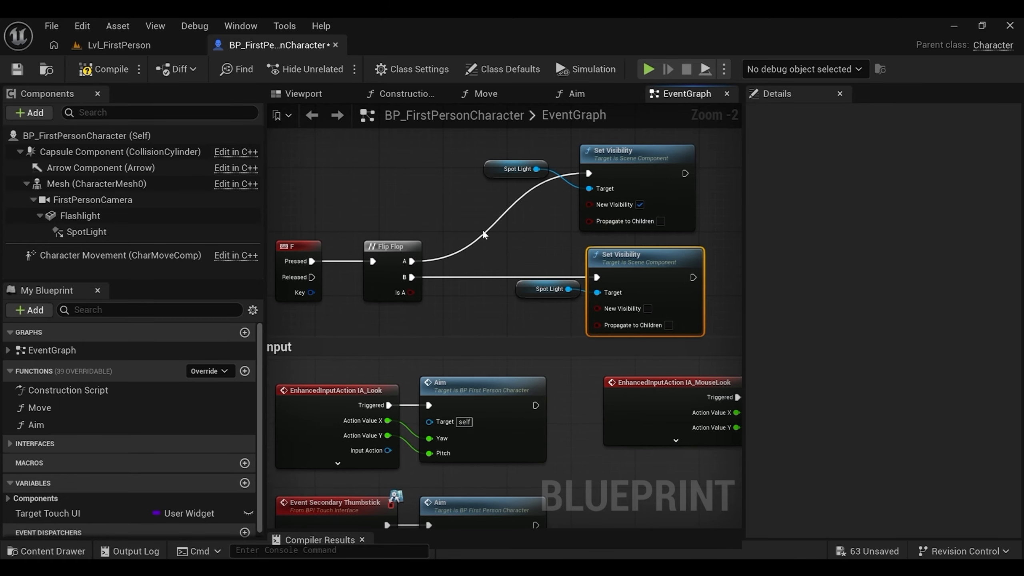
# Step: Play-test the Lvl_FirstPerson level by toggling the flashlight with F, and end the play session
pyautogui.click(147, 52)
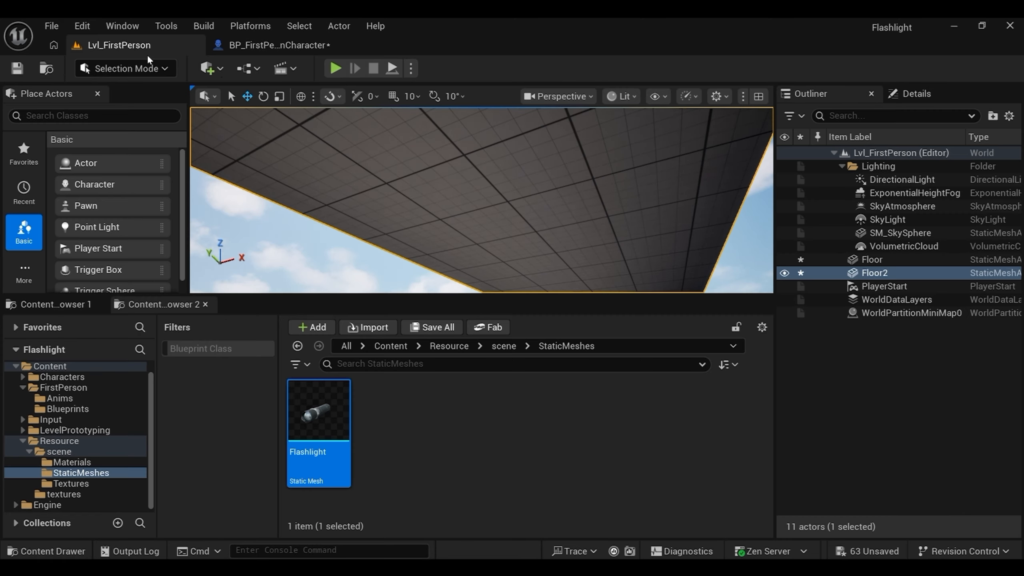
pyautogui.click(335, 68)
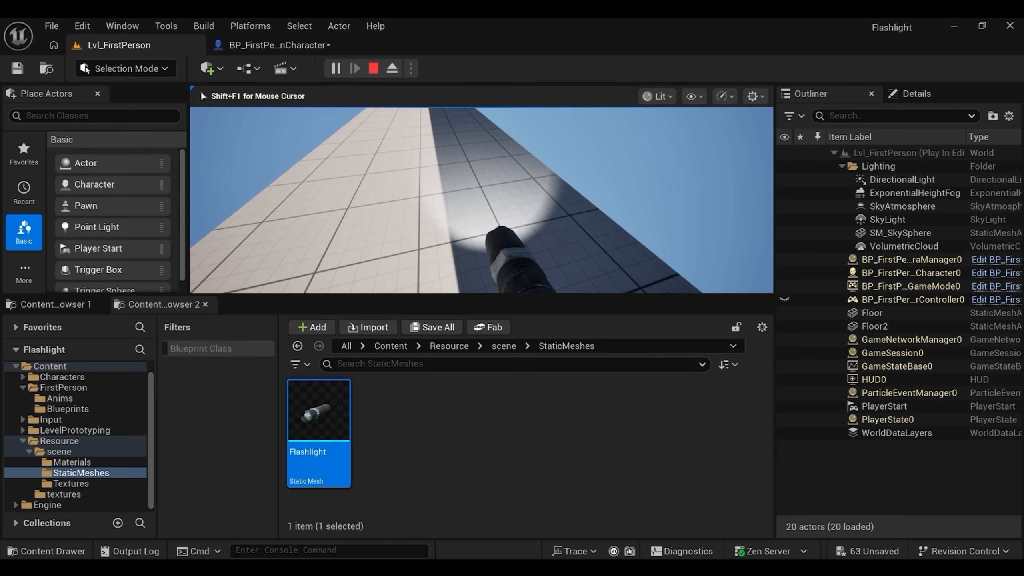
pyautogui.press('f')
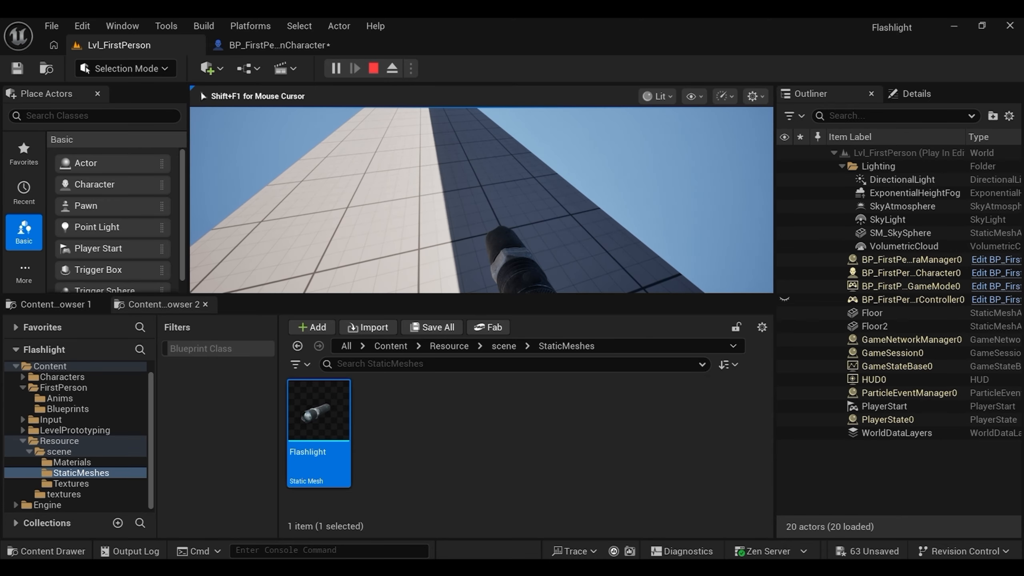
pyautogui.press('f')
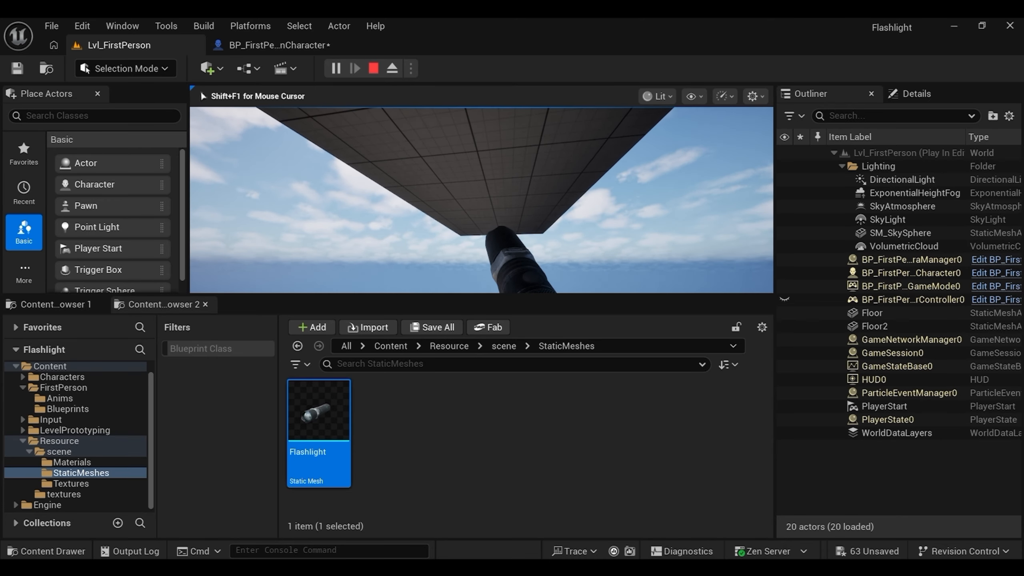
pyautogui.press('Escape')
# Step: In the BP_FirstPersonCharacter event graph, add a Play Sound 2D node from the Flip Flop's A output
pyautogui.click(285, 45)
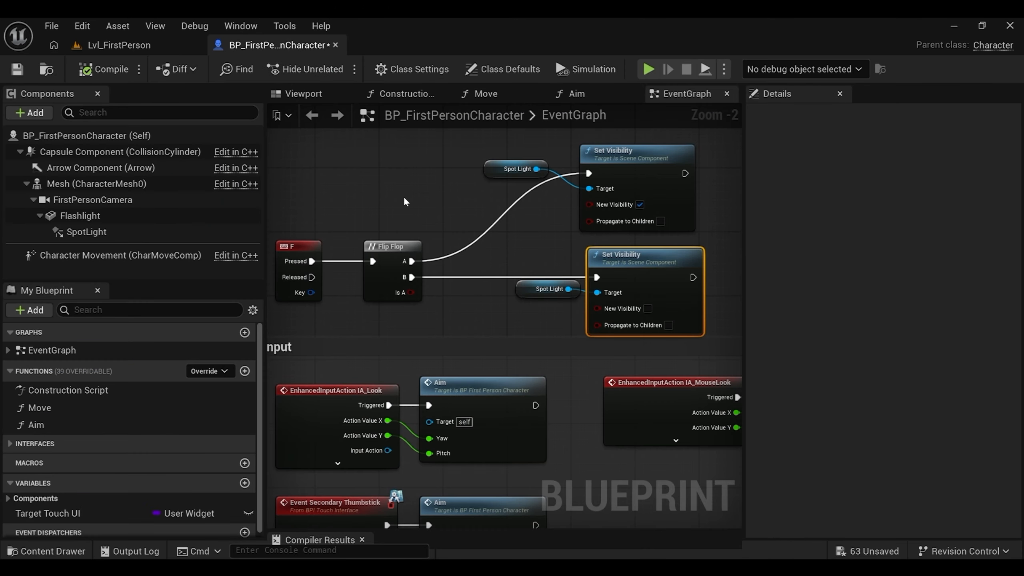
pyautogui.moveTo(403, 197); pyautogui.dragTo(422, 279, button='right')
pyautogui.scroll(2, 553, 229)
pyautogui.scroll(-1, 394, 226)
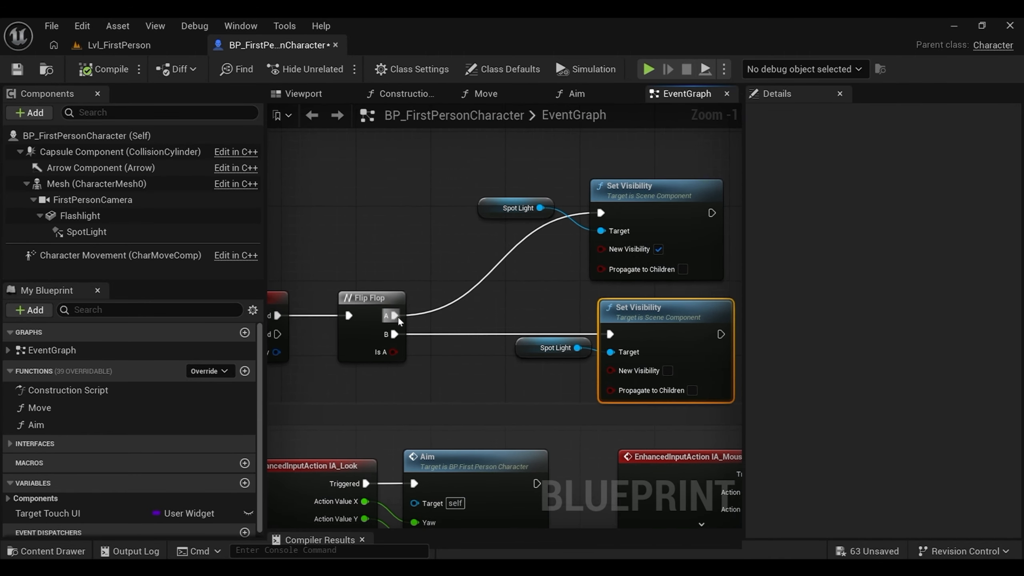
pyautogui.moveTo(395, 315); pyautogui.dragTo(434, 256)
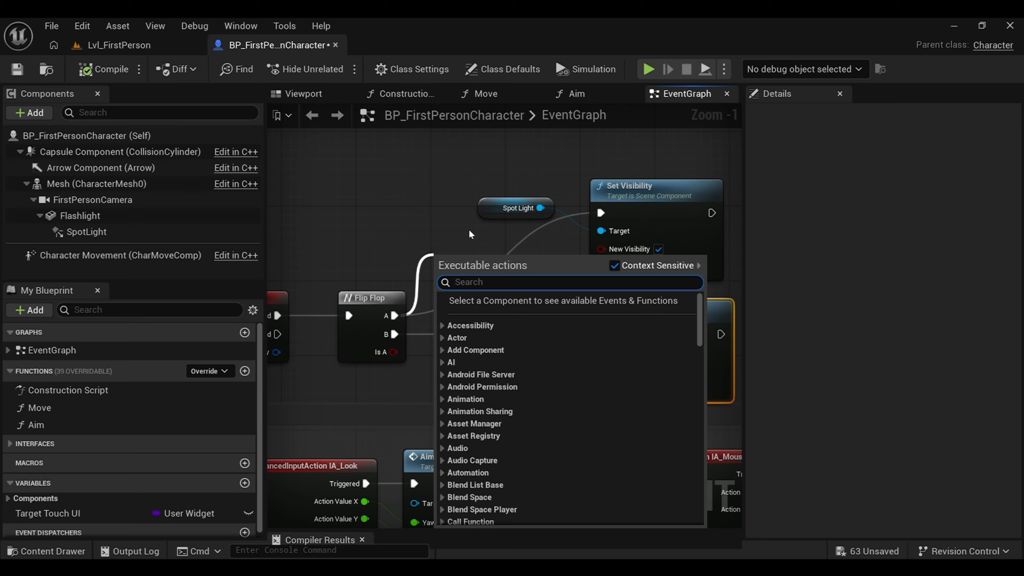
pyautogui.write('play')
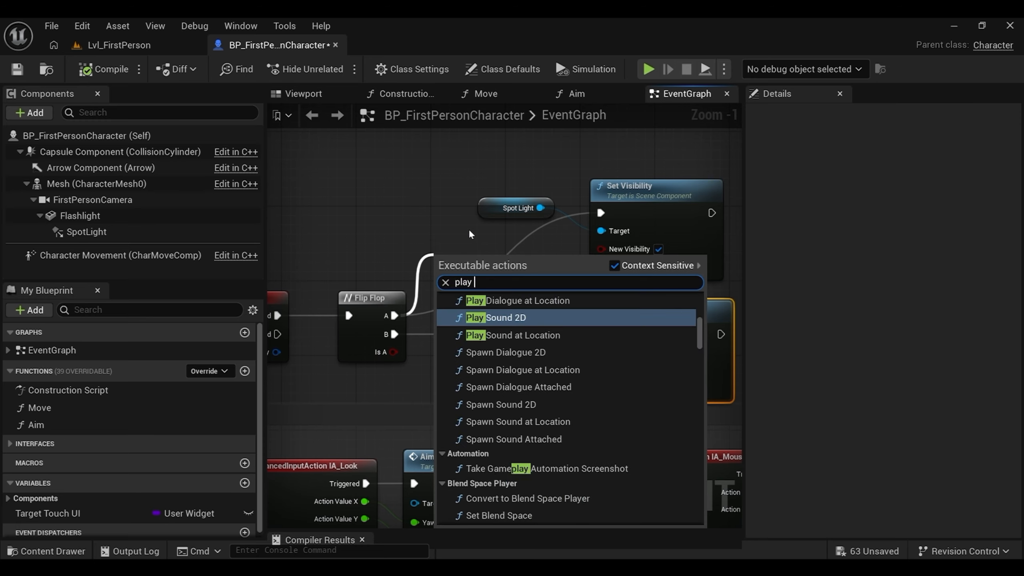
pyautogui.write(' 2')
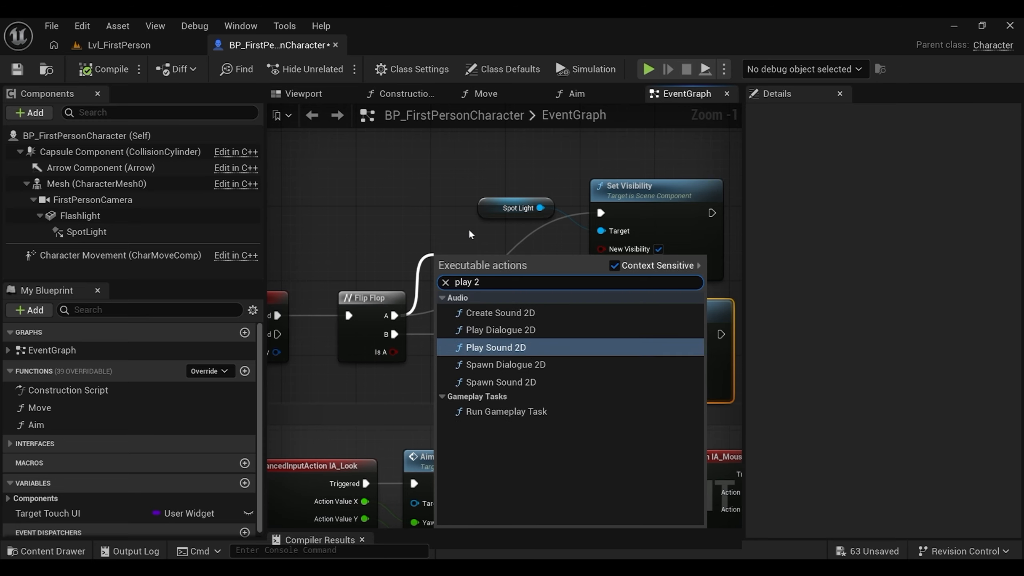